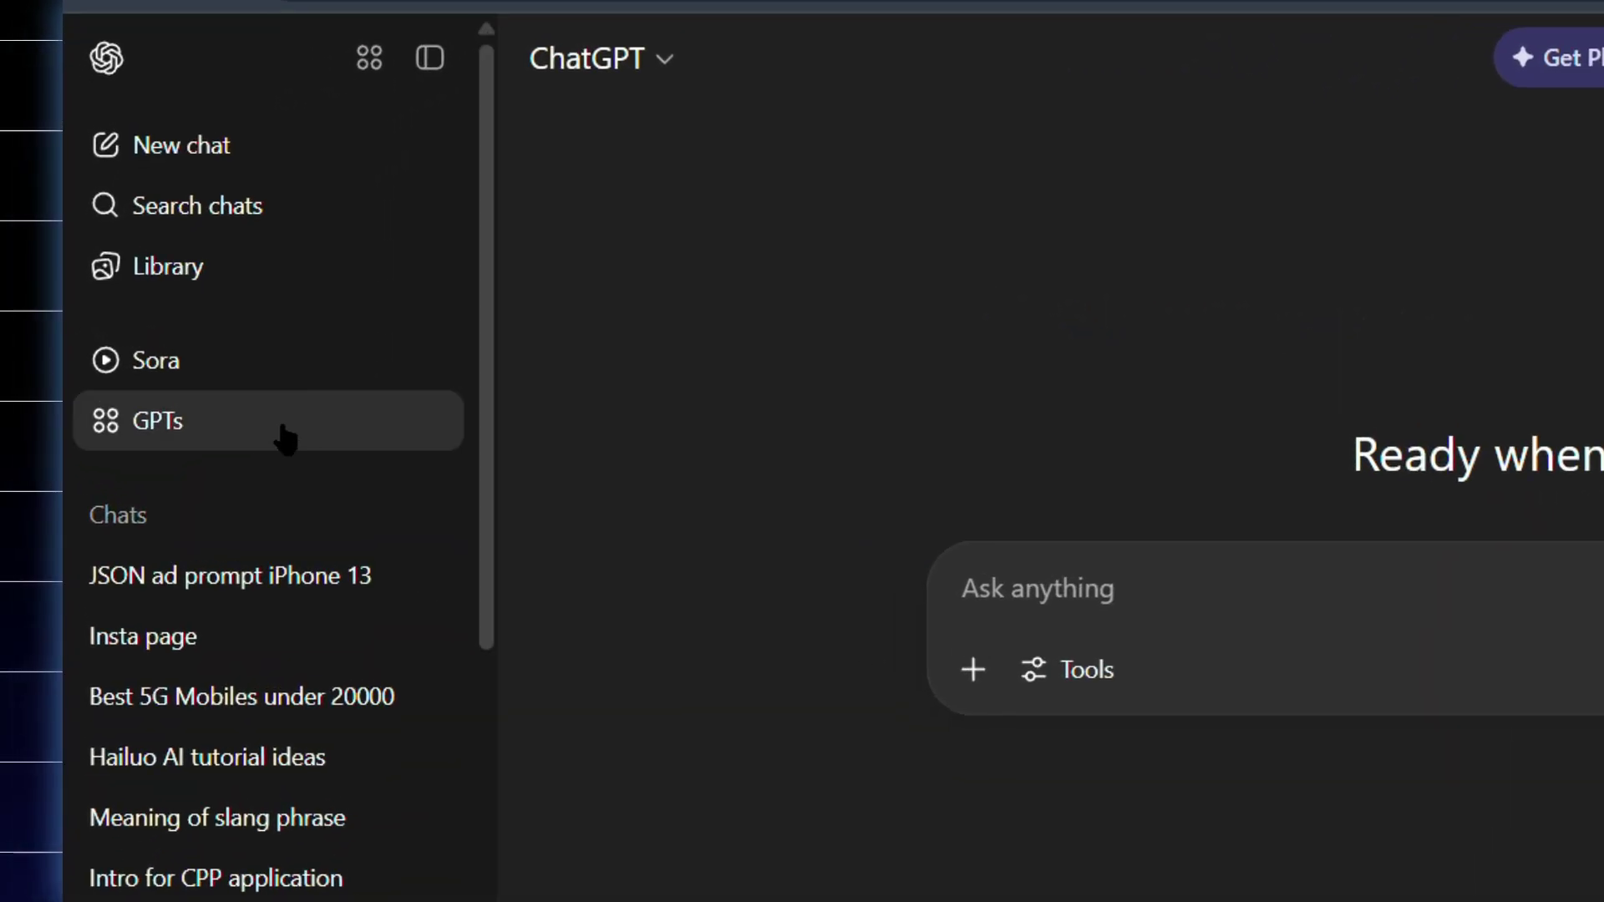
Search the GPTs for 'json' and start a chat with VEO3 Prompter (+ JSON, no subtitles)
left_click(238, 441)
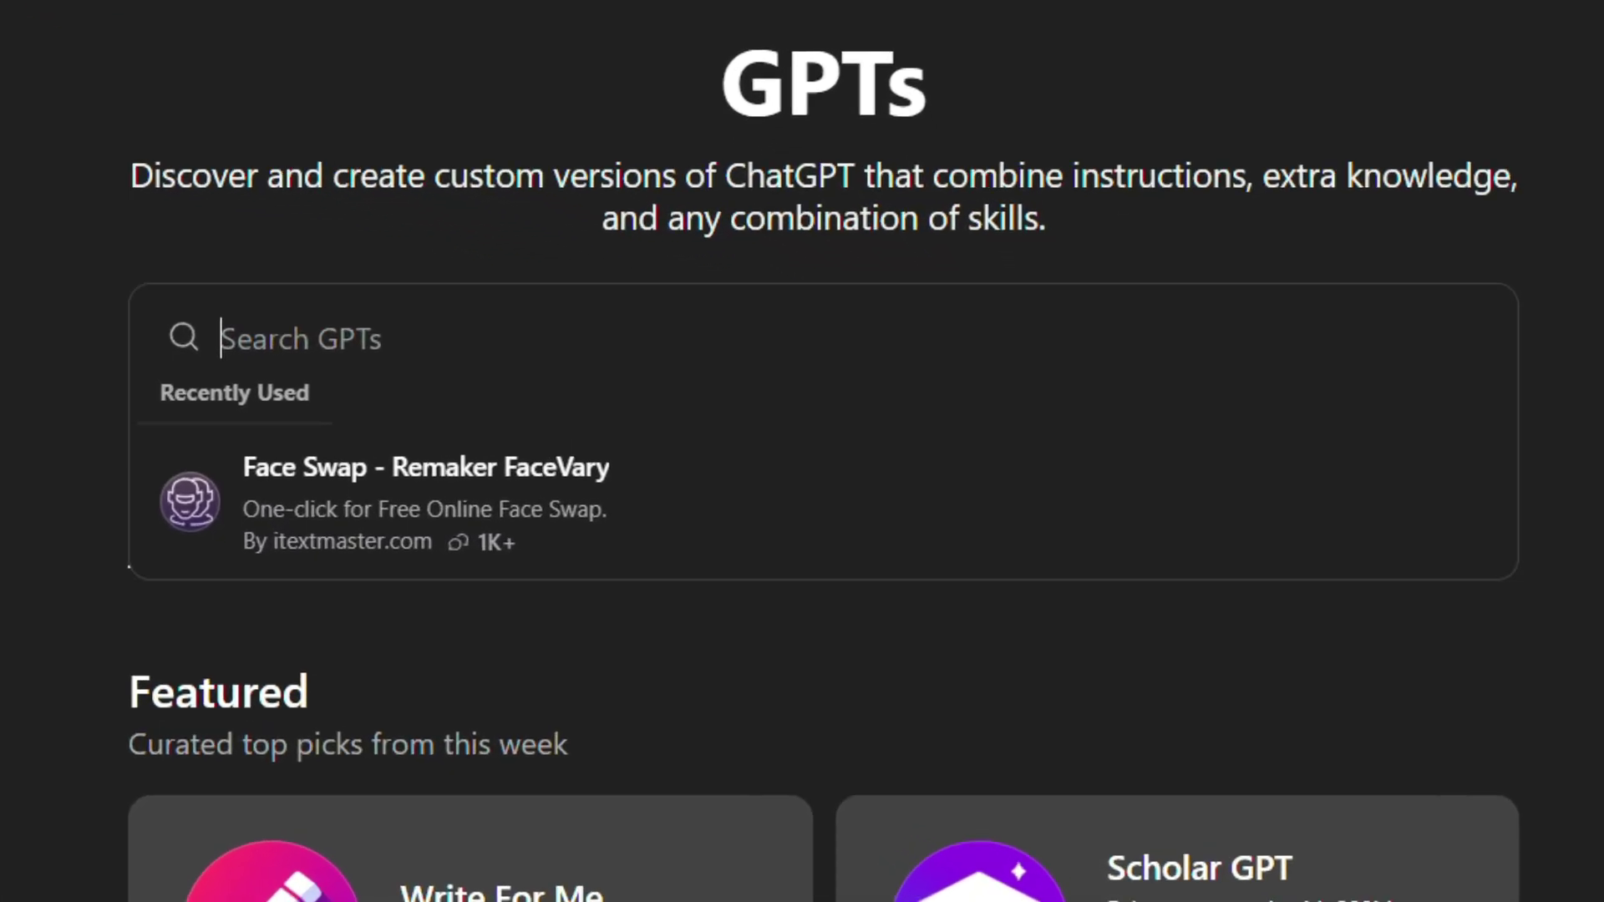
type("json")
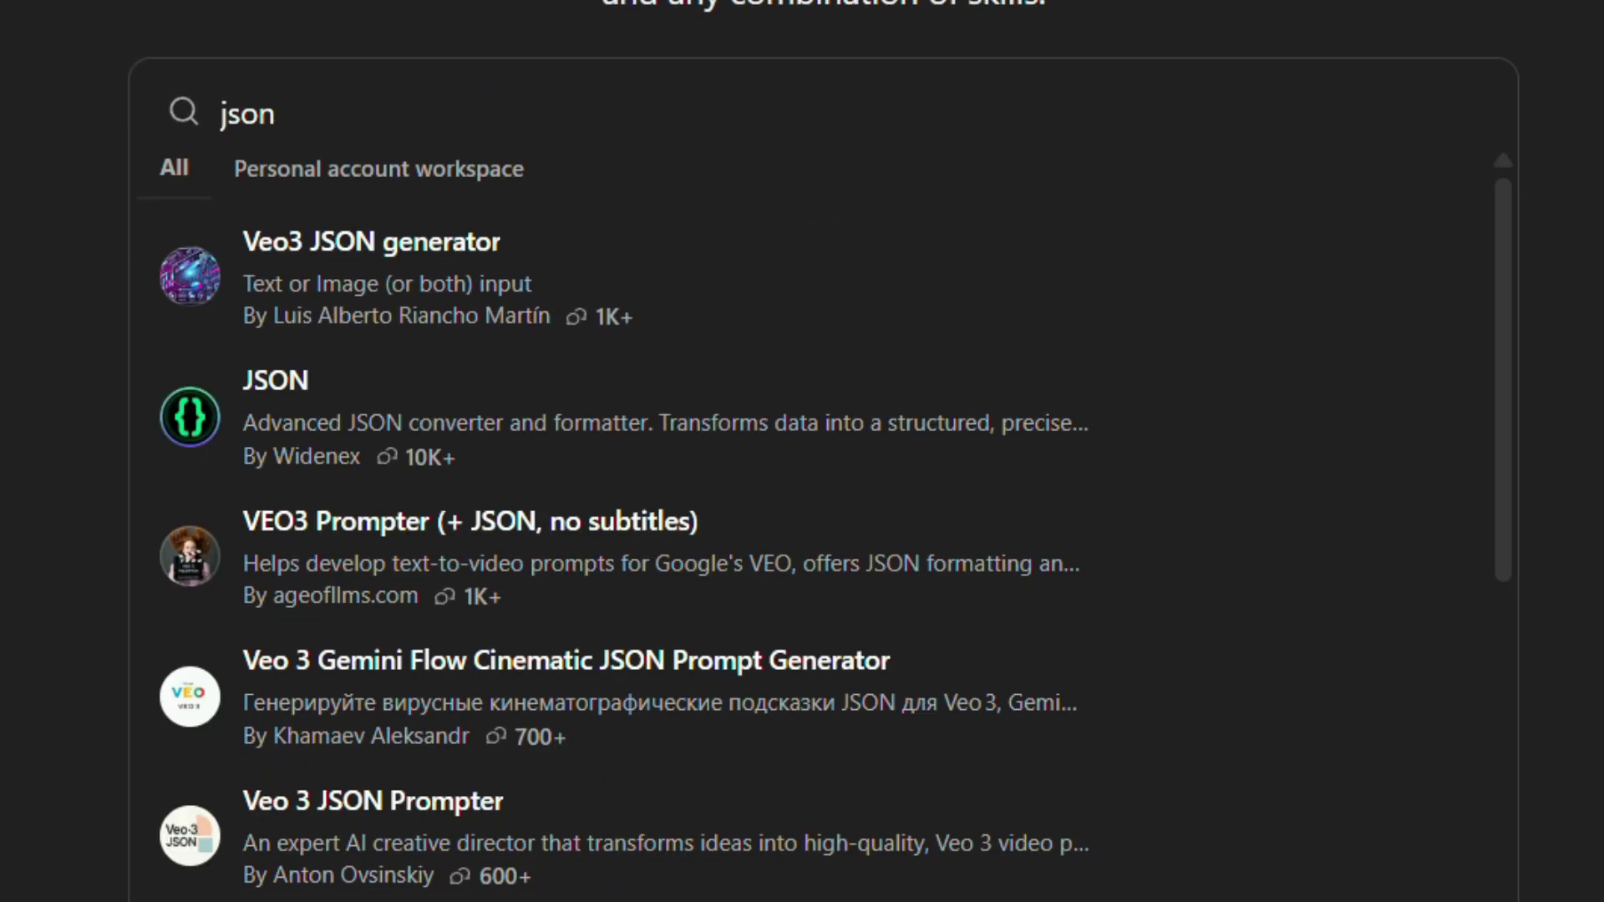
scroll(548, 393, "down", 5)
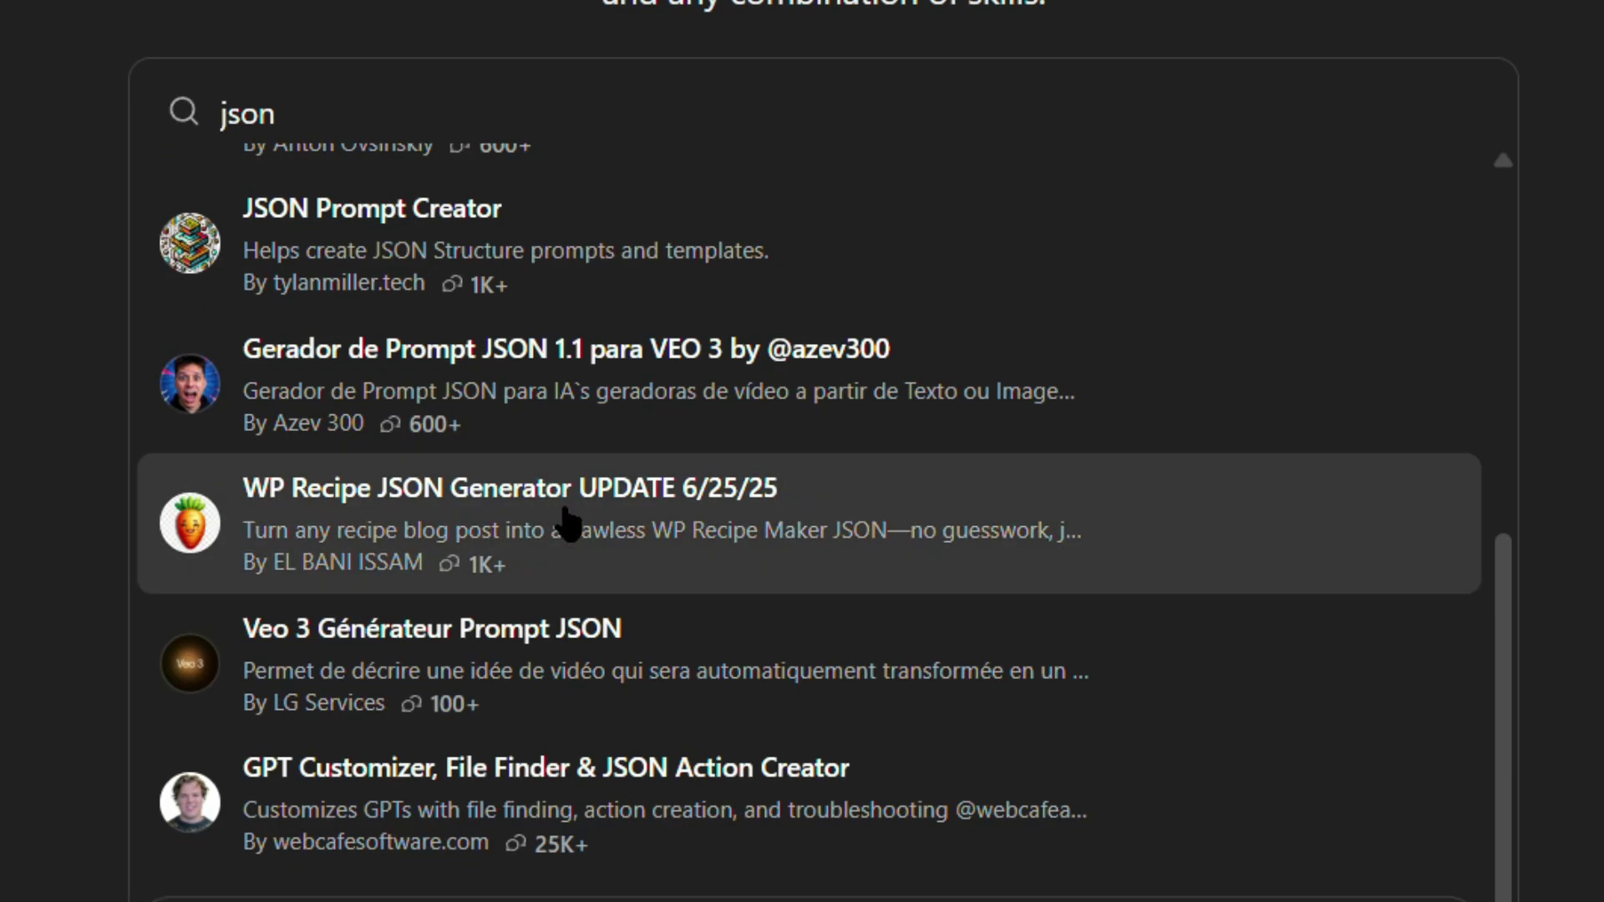
scroll(829, 485, "up", 5)
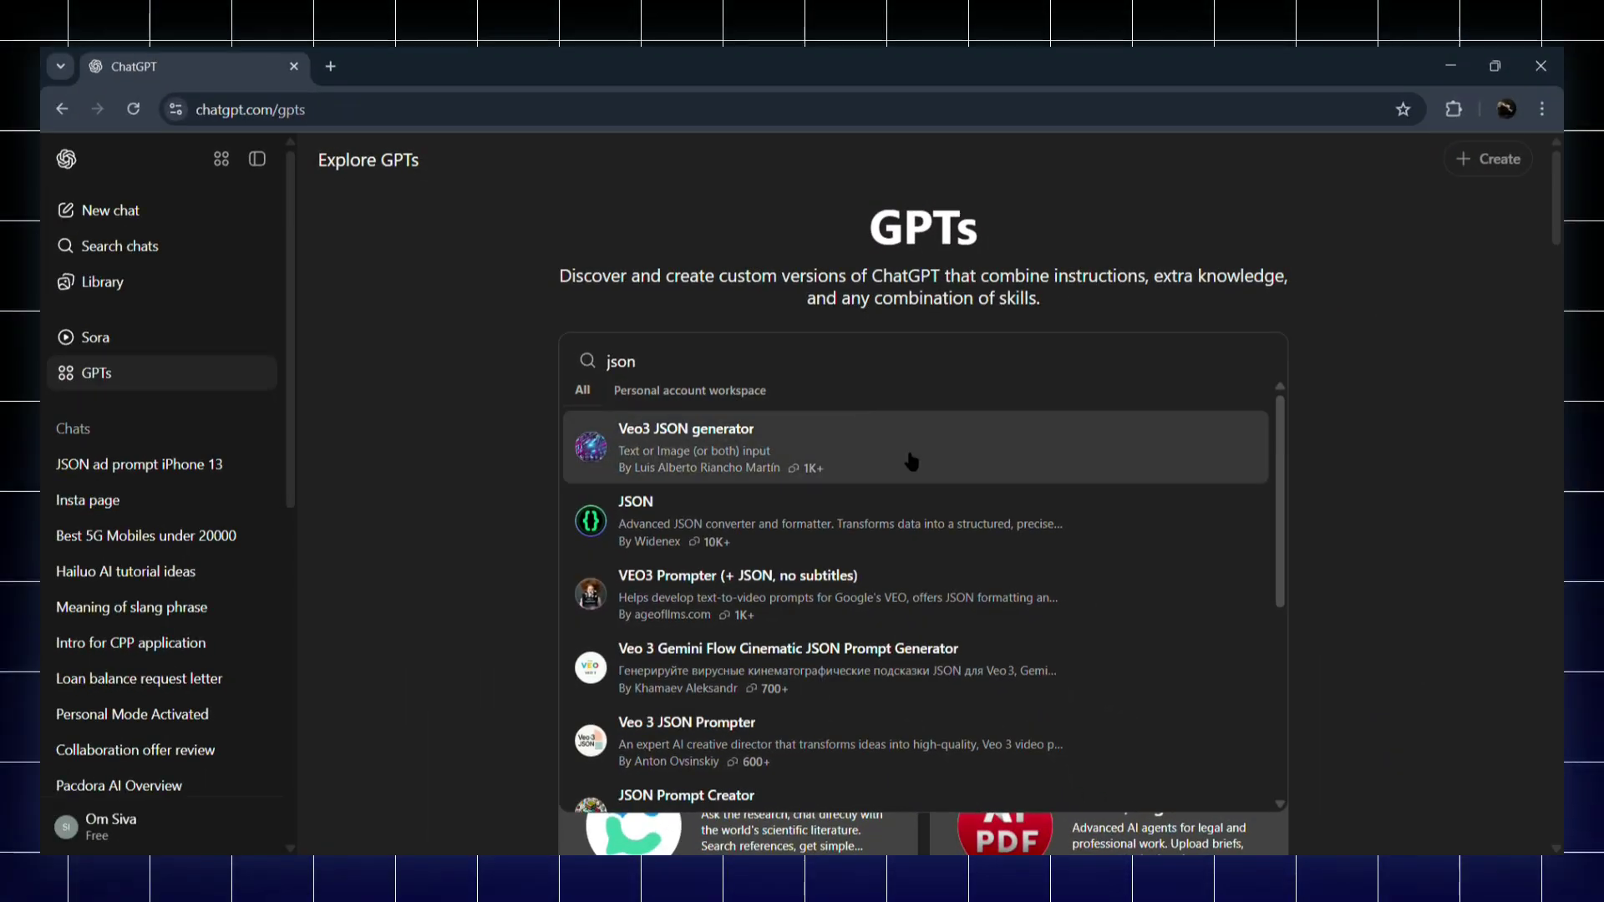
left_click(779, 589)
scroll(793, 560, "down", 5)
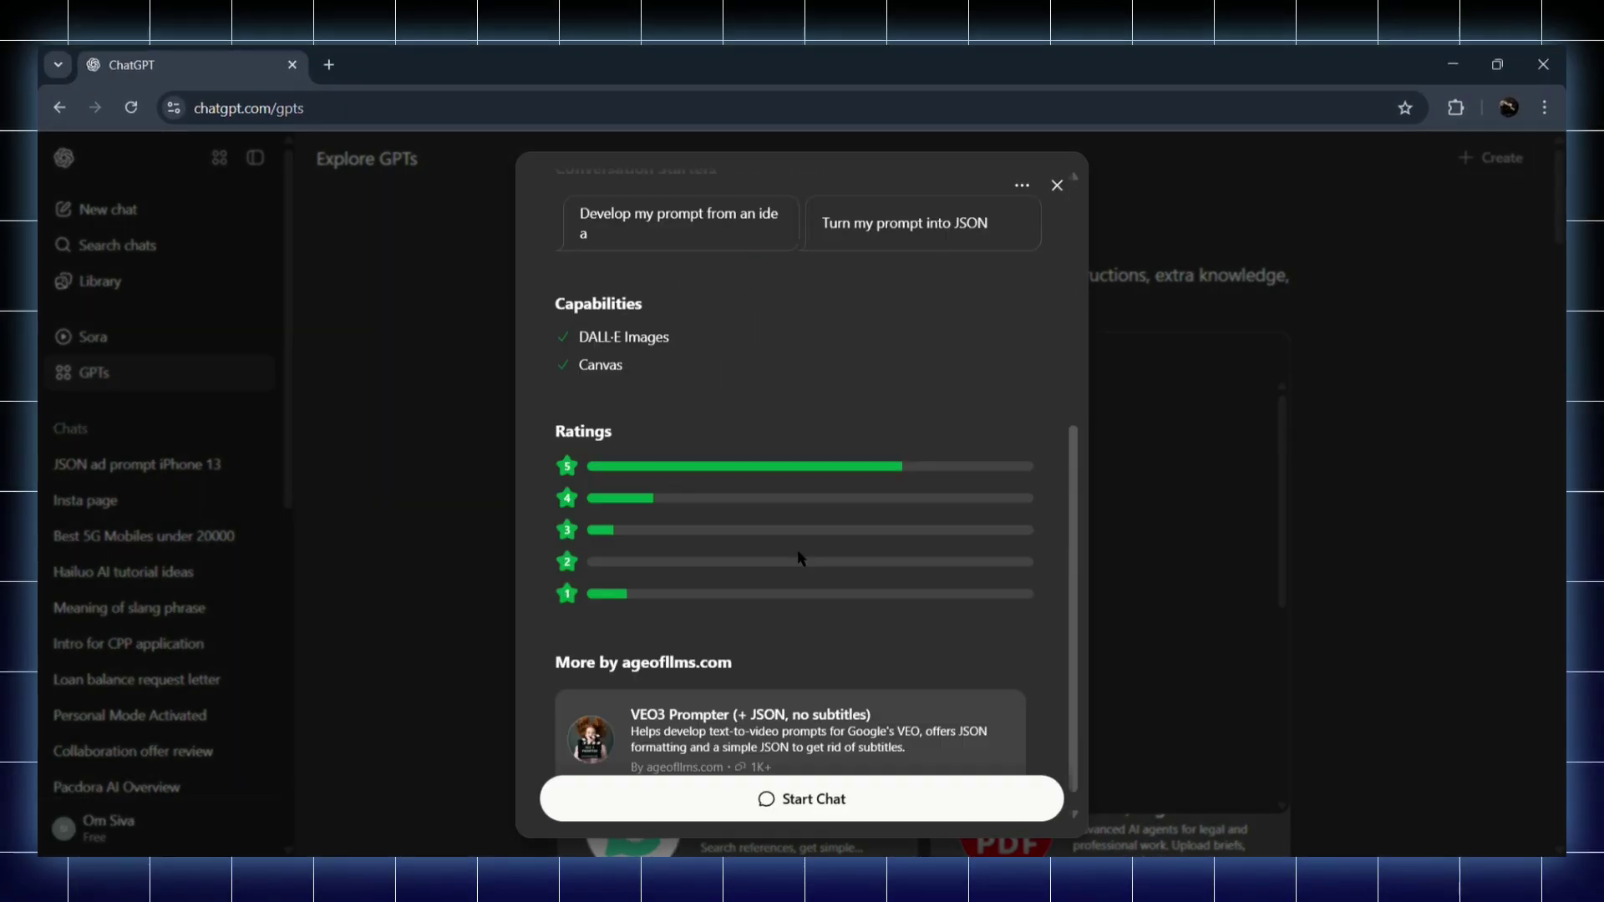
left_click(808, 804)
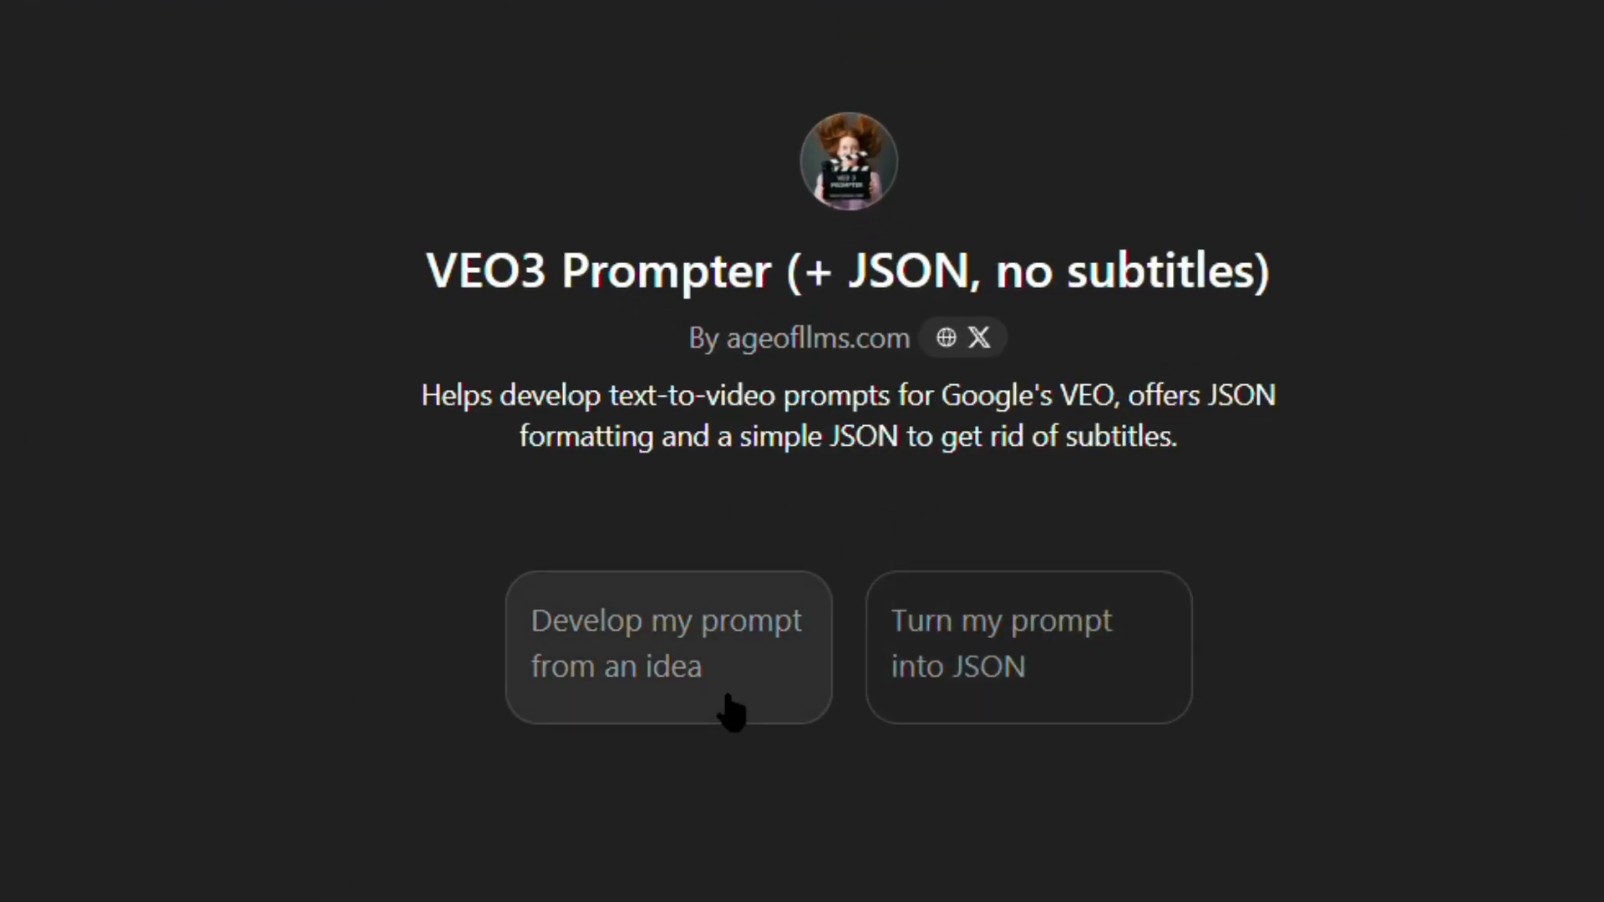
Request a JSON prompt for a Samsung ad where the SAMSUNG text turns into AirPods, then select the reply
left_click(730, 709)
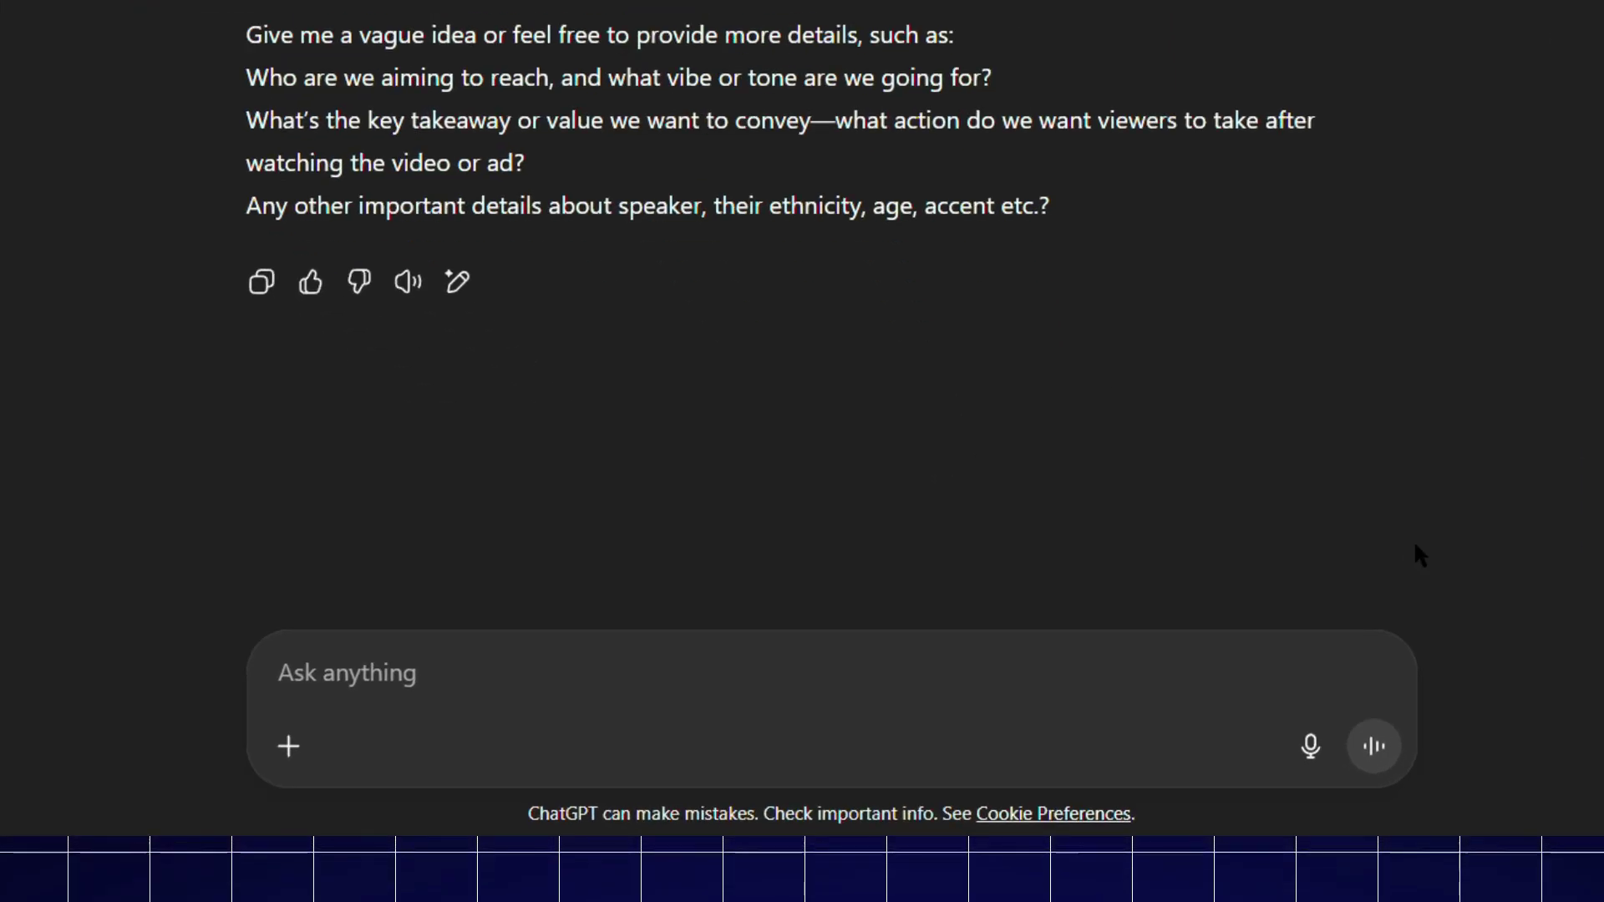
type("give me JSON prompt for samsung brand launching its first airpods")
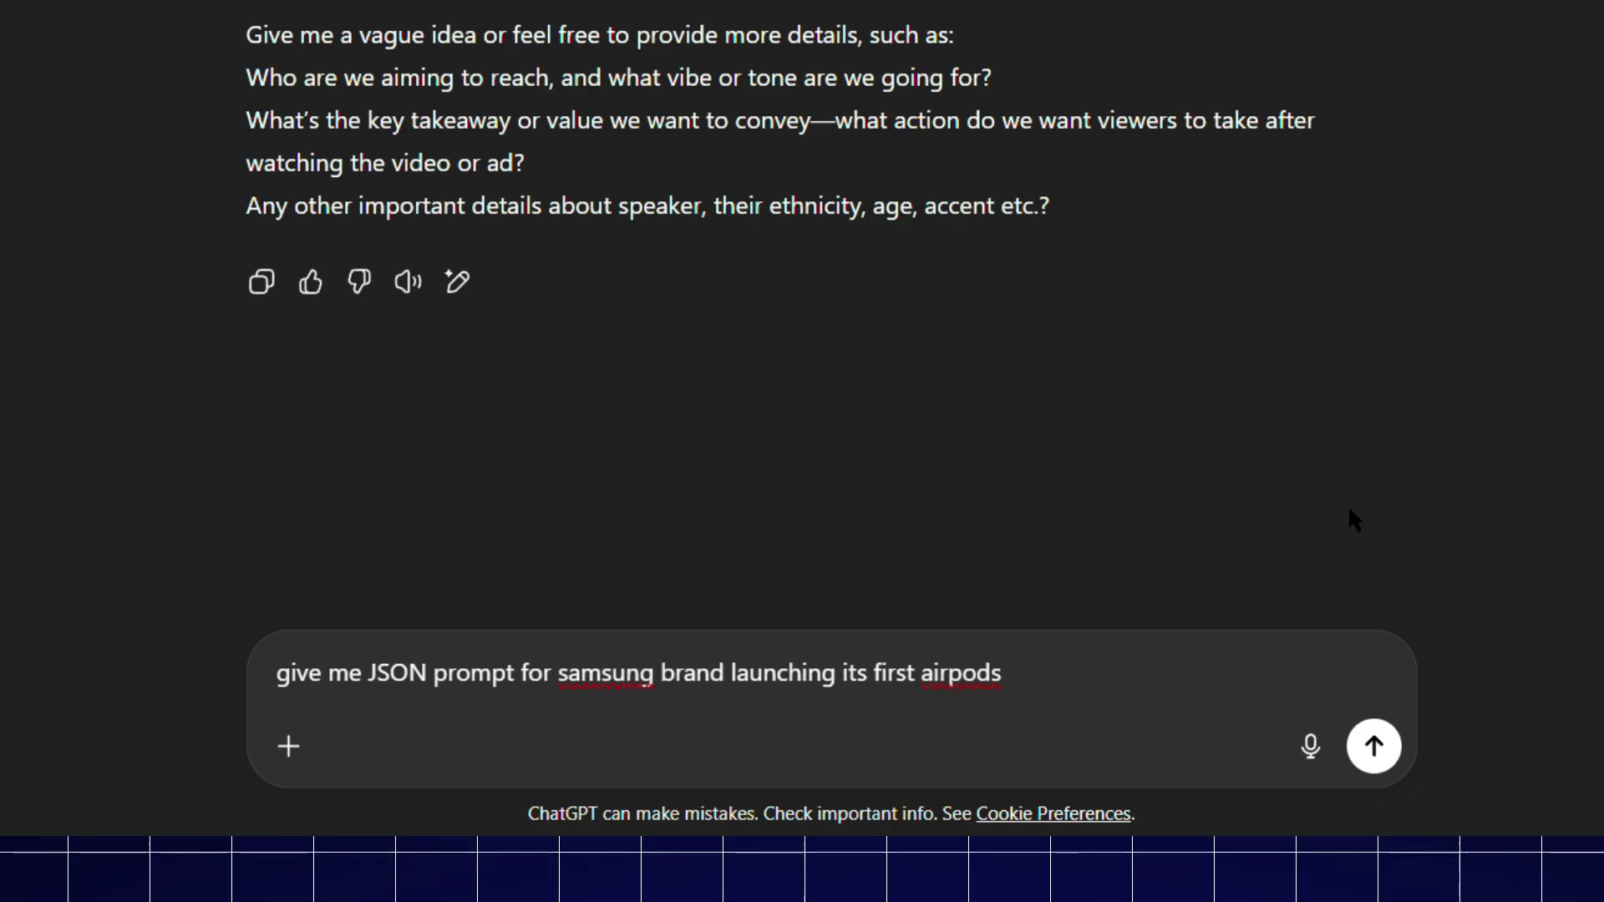
type("ad. the ad must re")
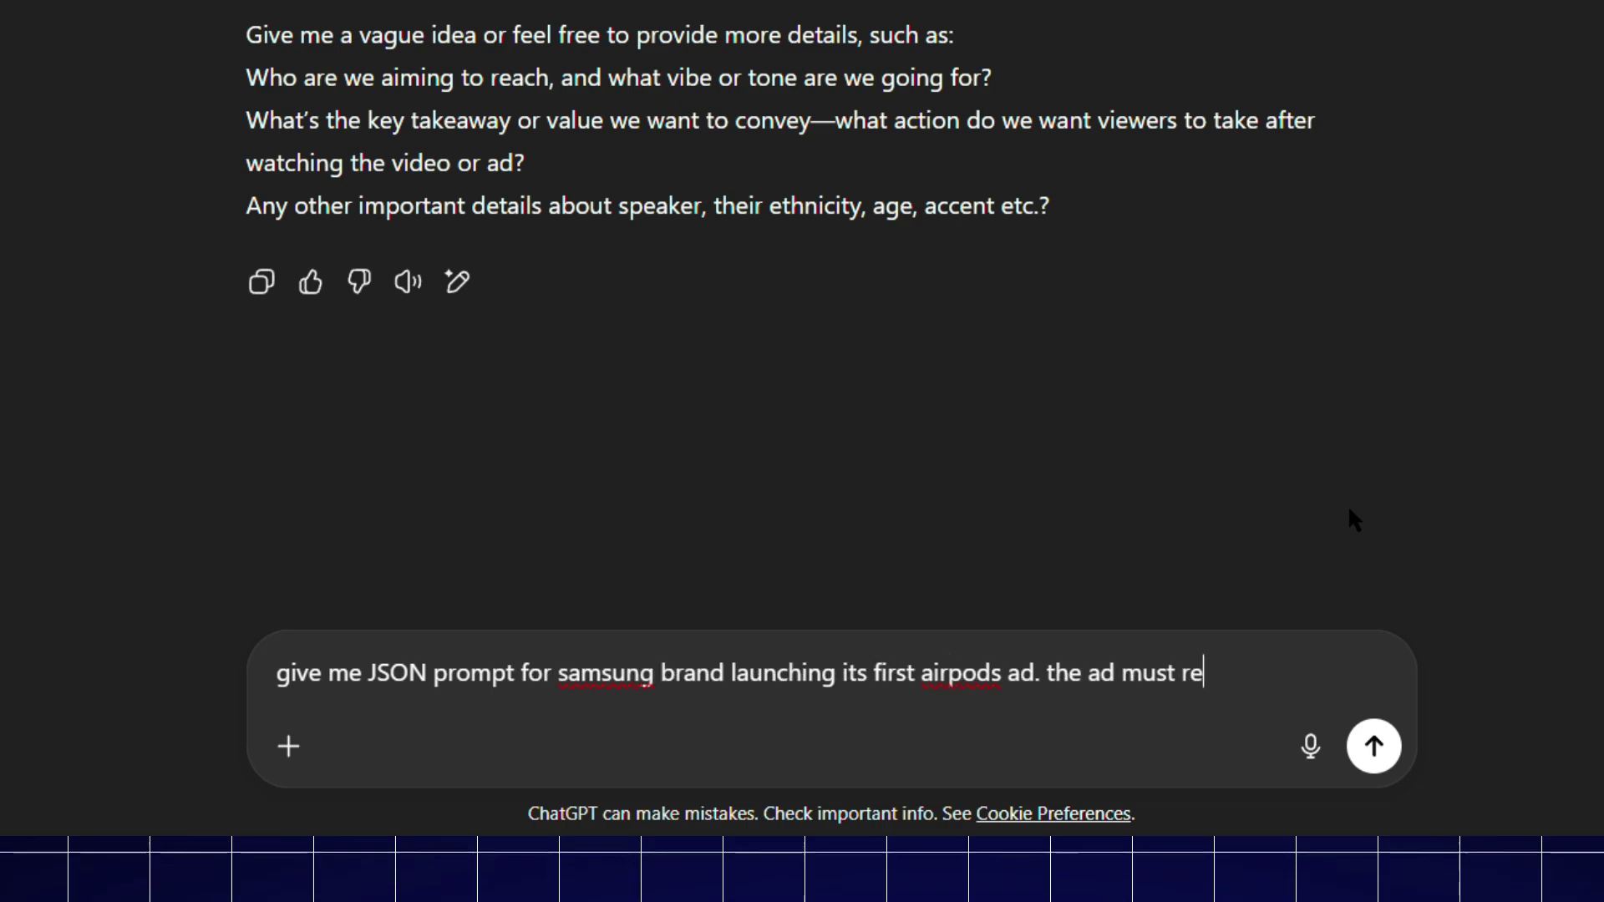
type("veal the airpods from the samsung logo, the t")
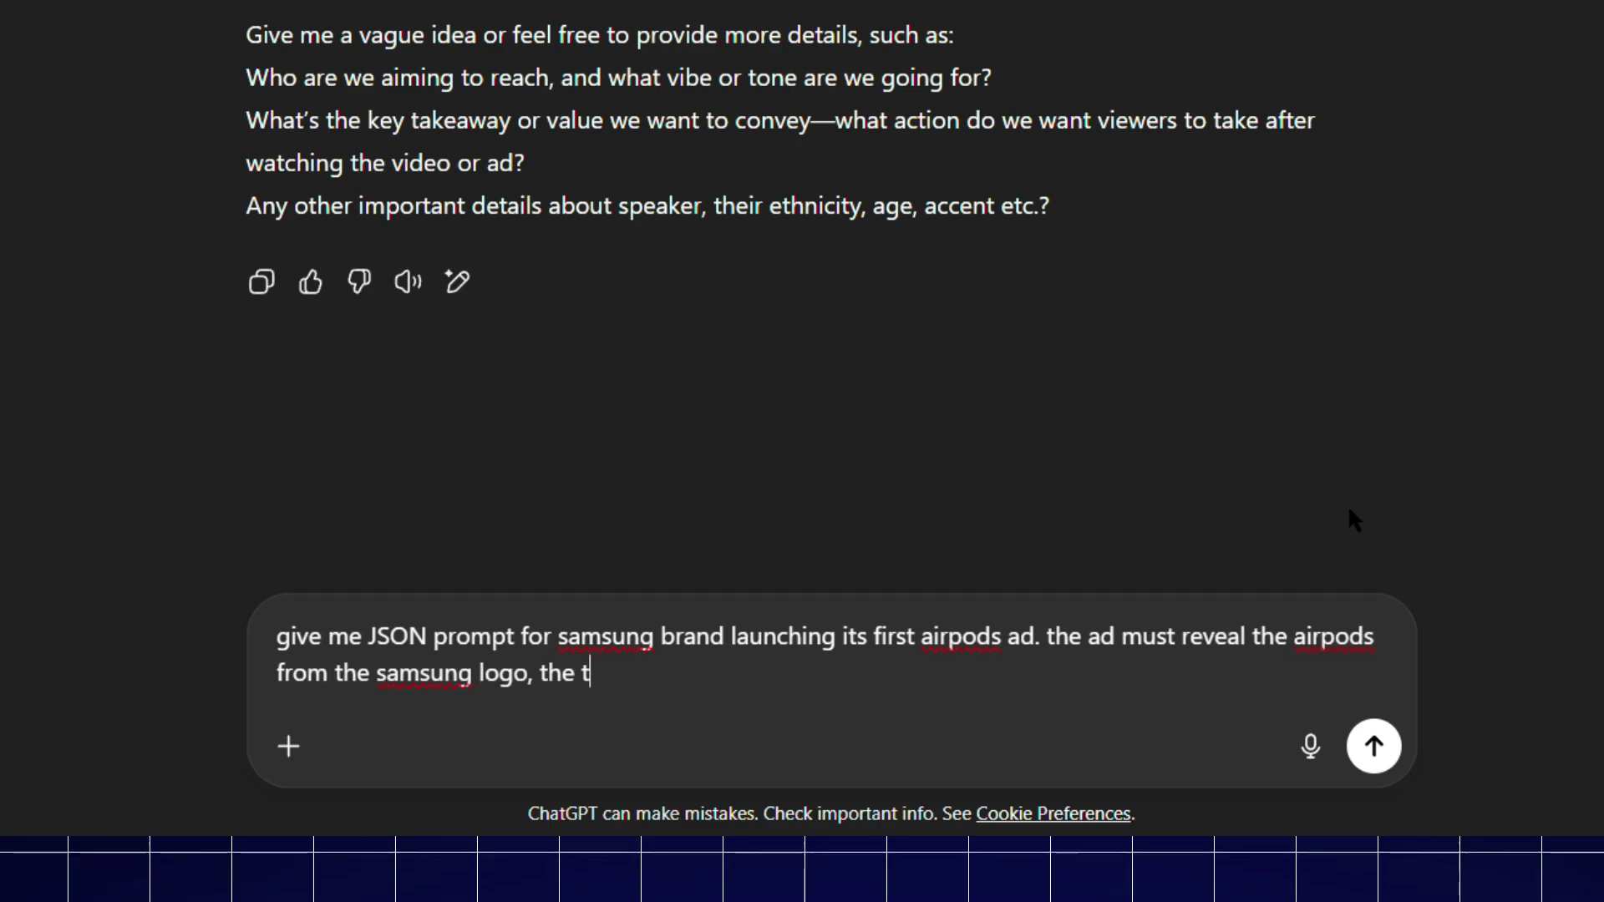
type("ext SAMSUNG turns into a futuristic airpods")
key("Return")
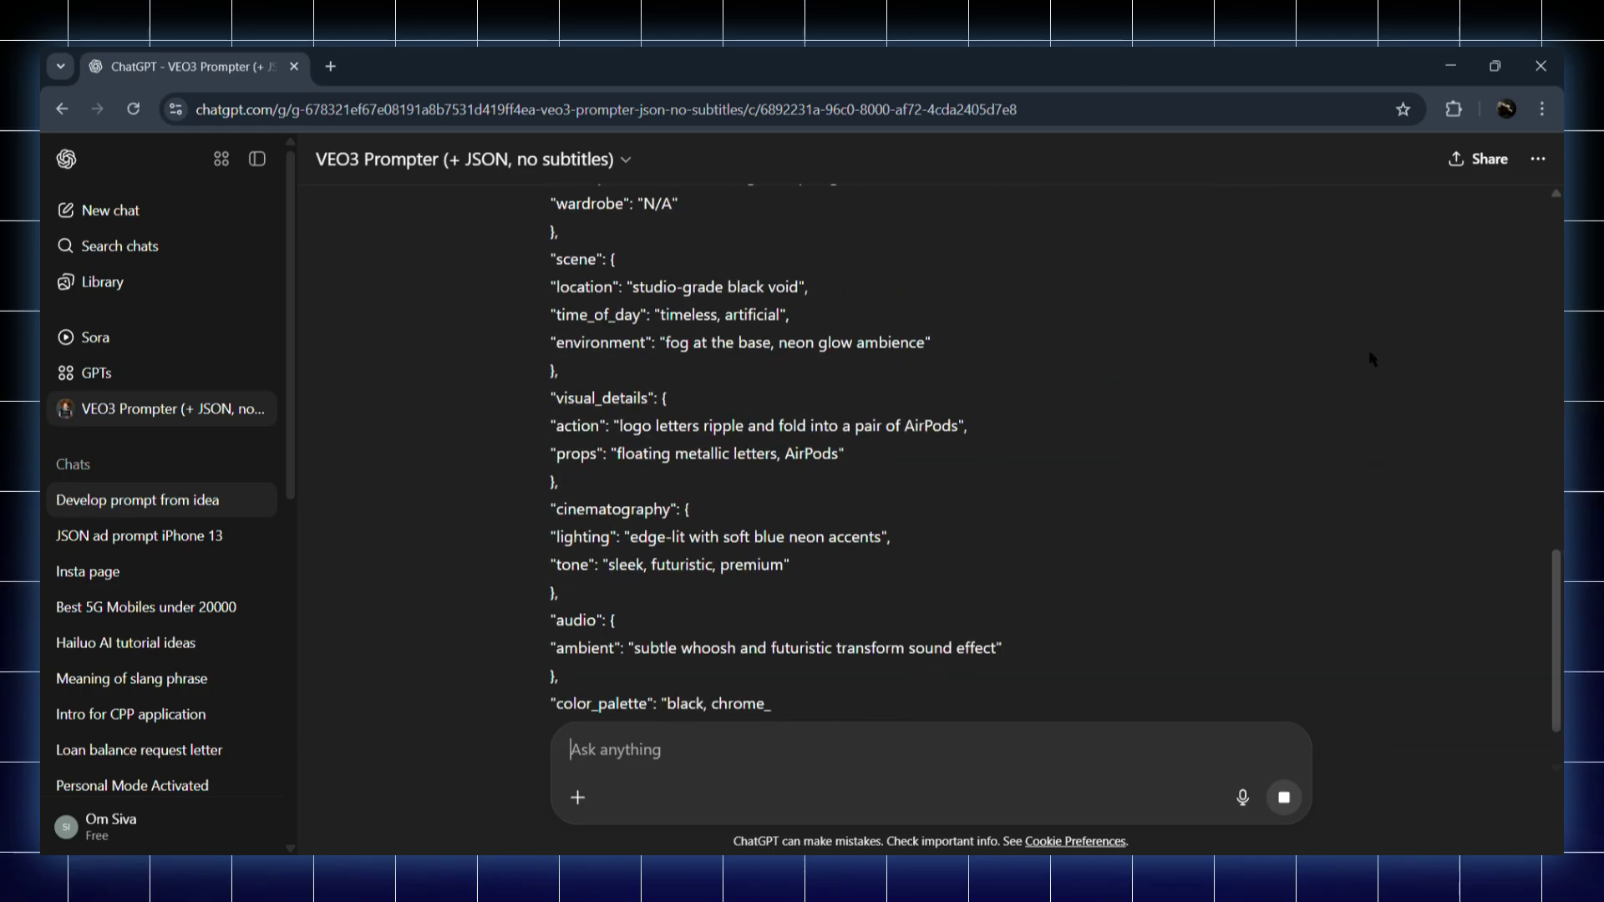
scroll(1216, 419, "up", 10)
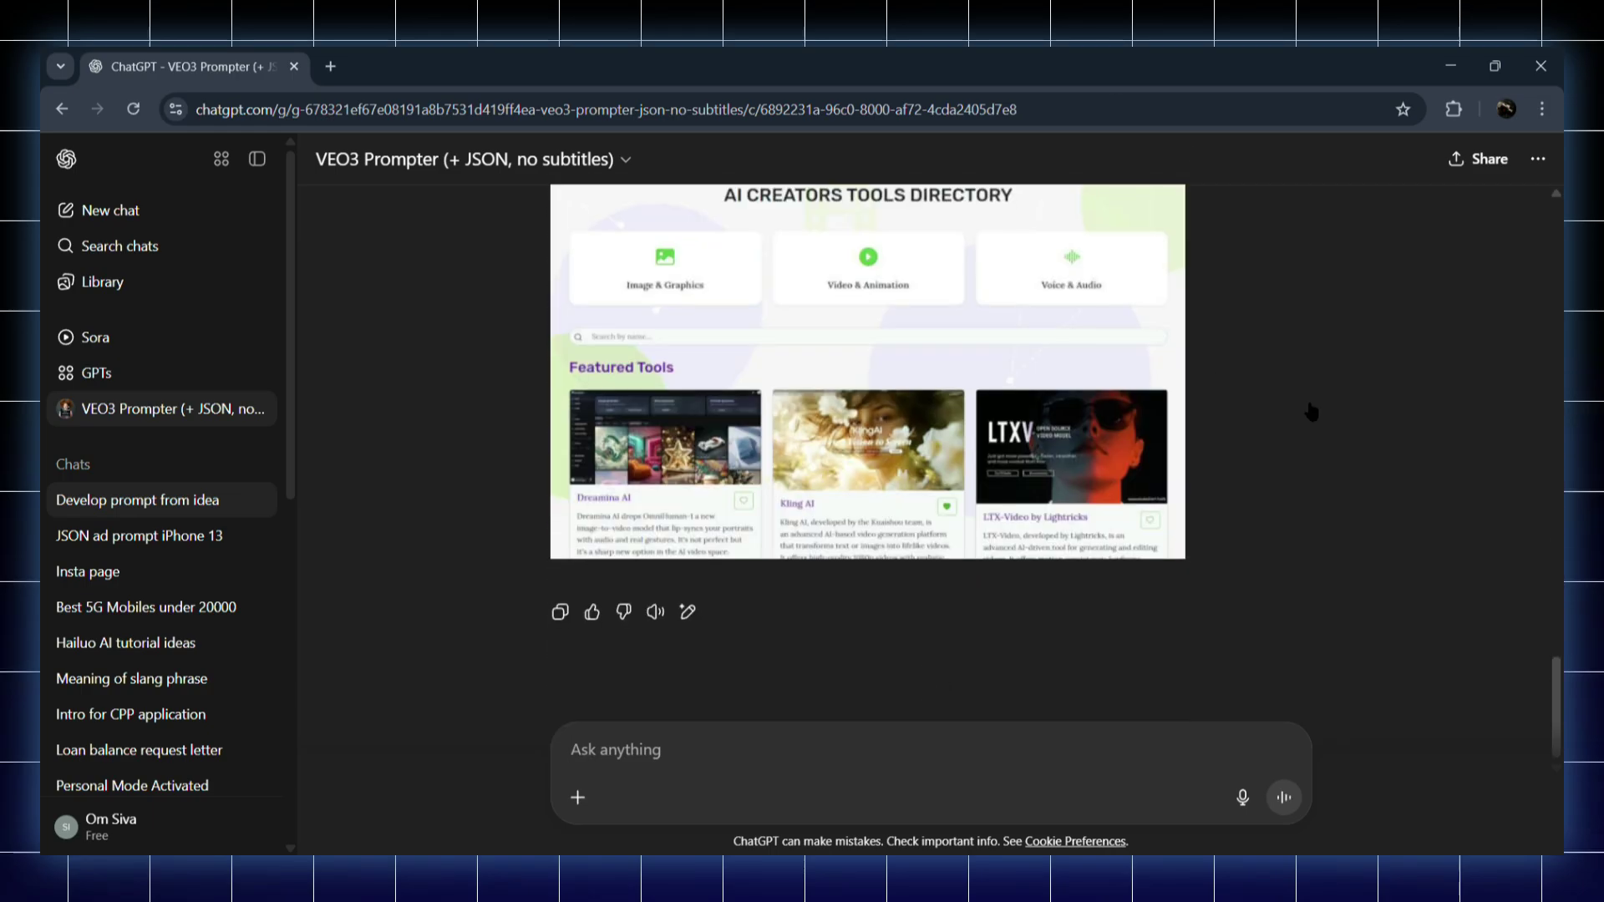
scroll(1252, 418, "down", 5)
left_click_drag(549, 330, 640, 472)
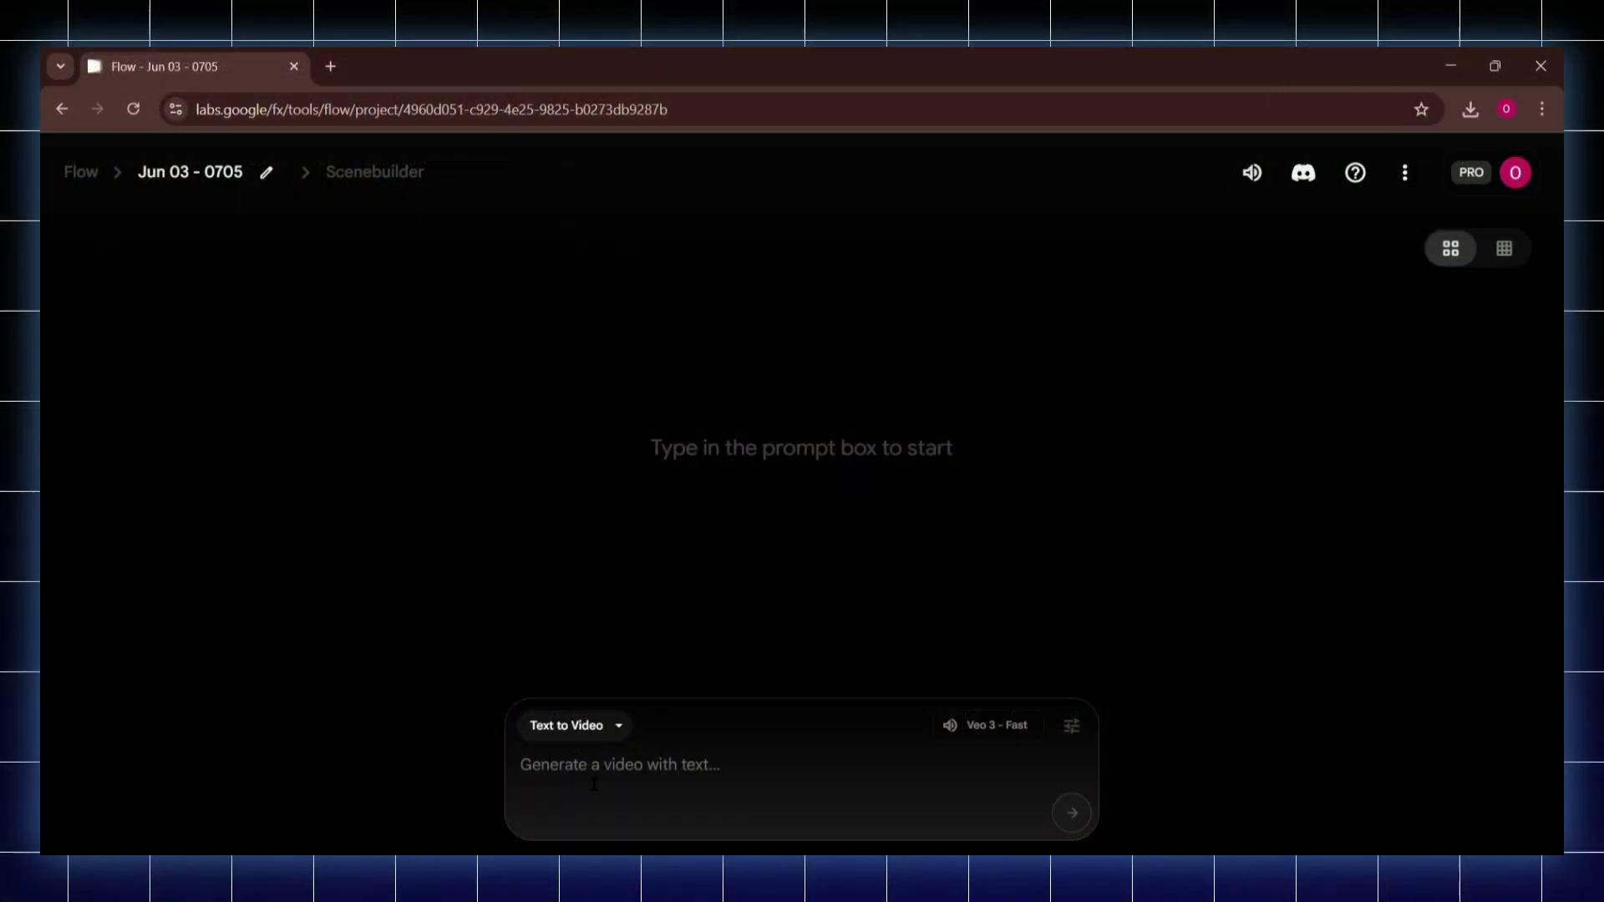
Set Google Flow to Text to Video mode with 1 output per prompt
left_click(625, 732)
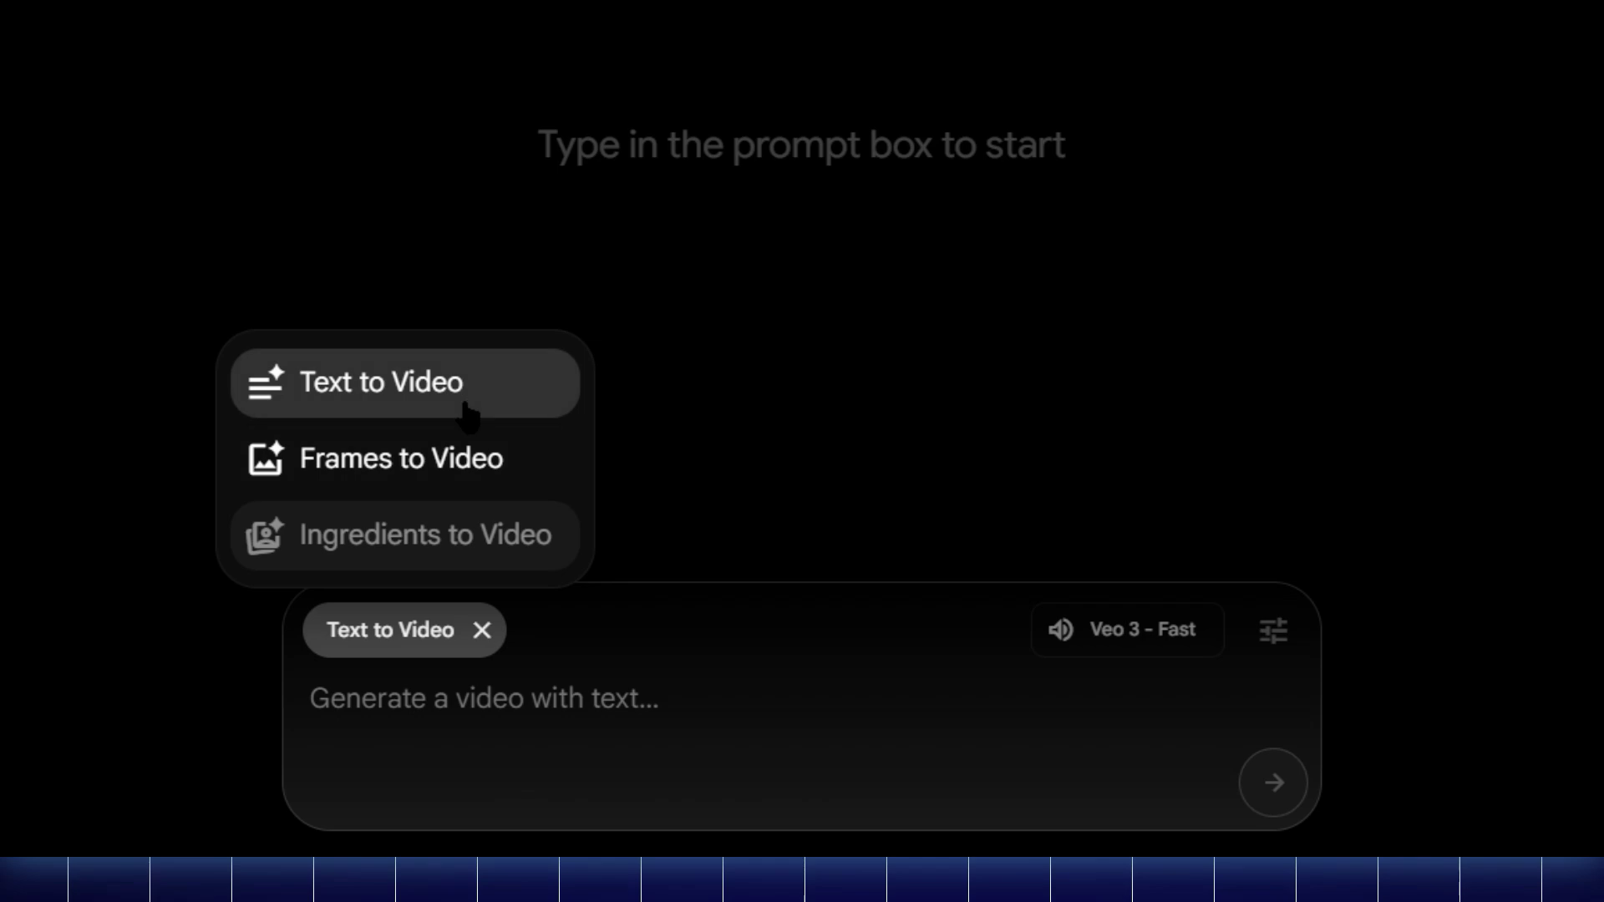
left_click(608, 594)
left_click(1272, 630)
left_click(1045, 325)
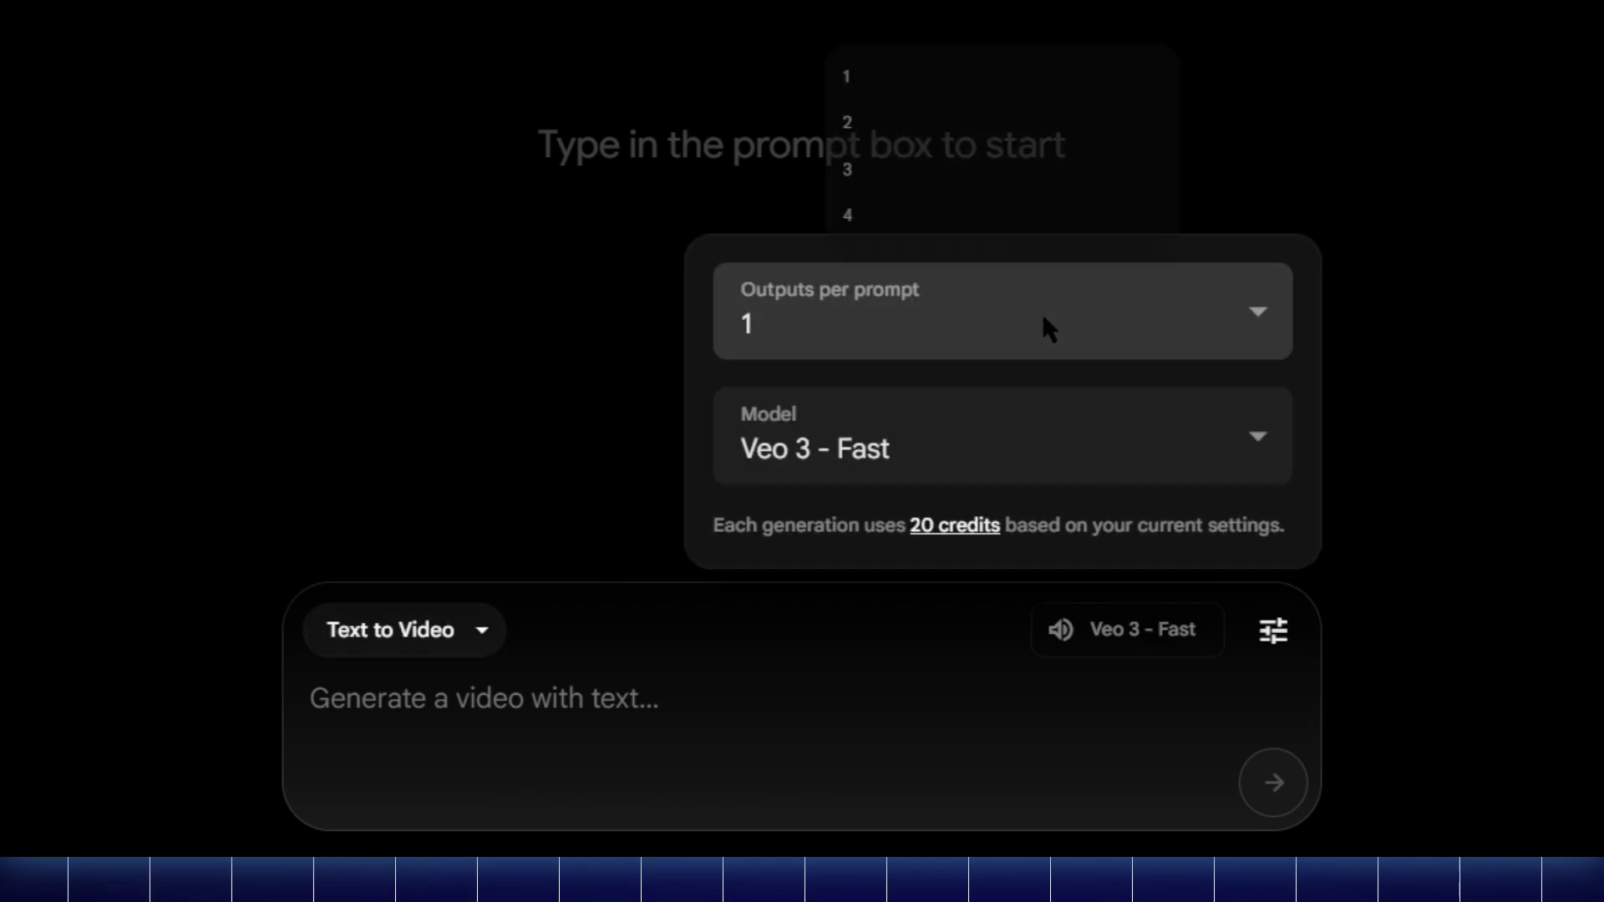
left_click(800, 7)
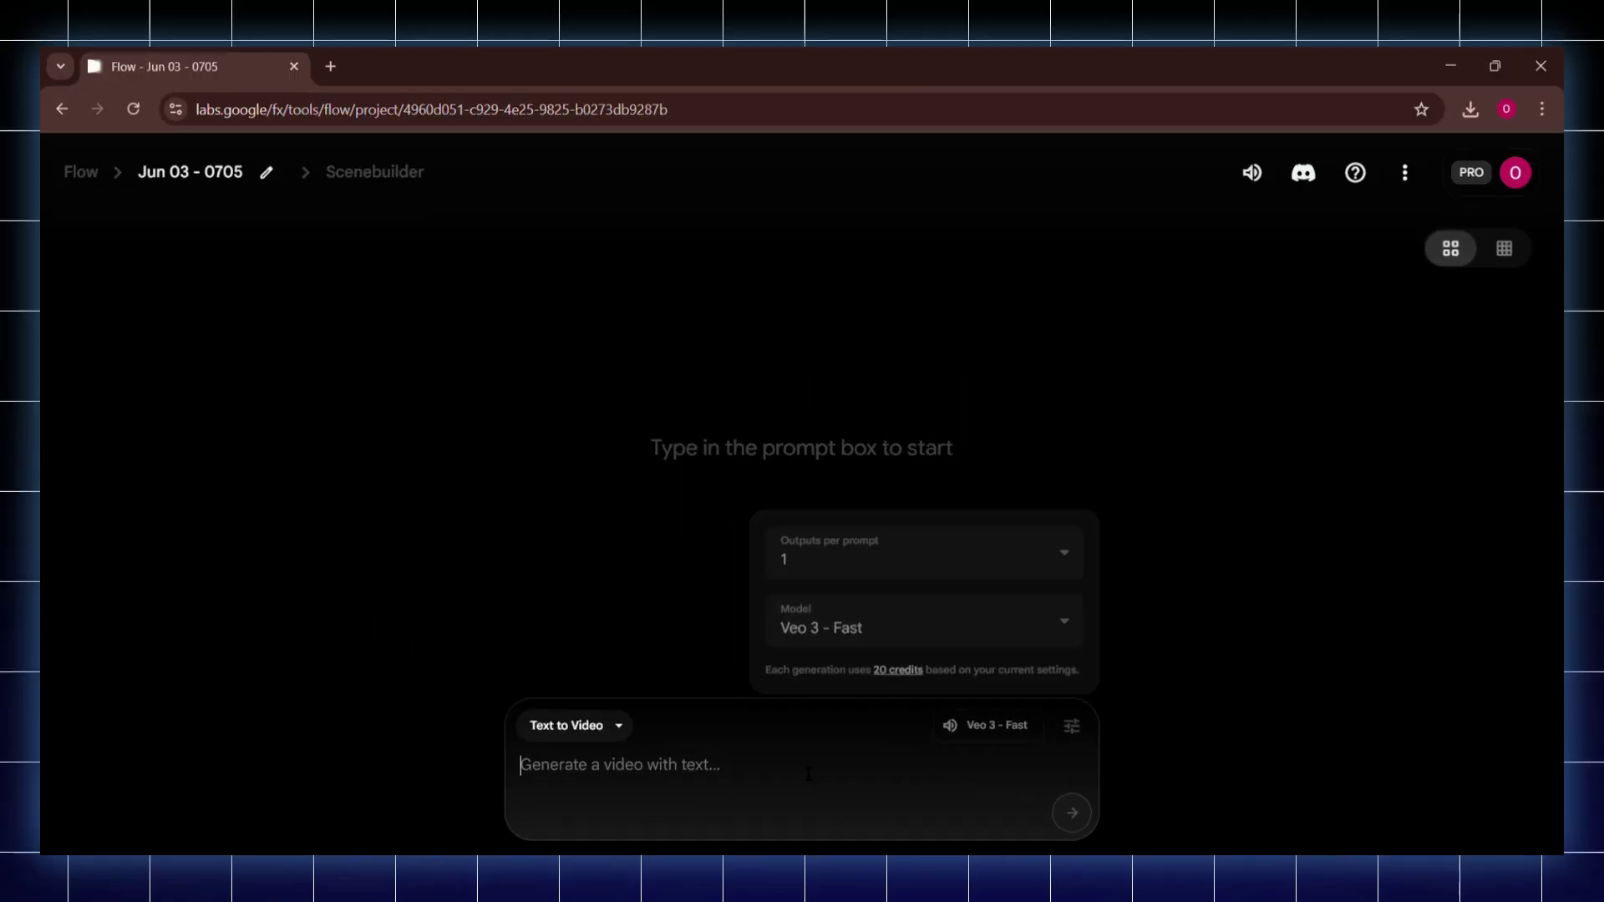
key("Escape")
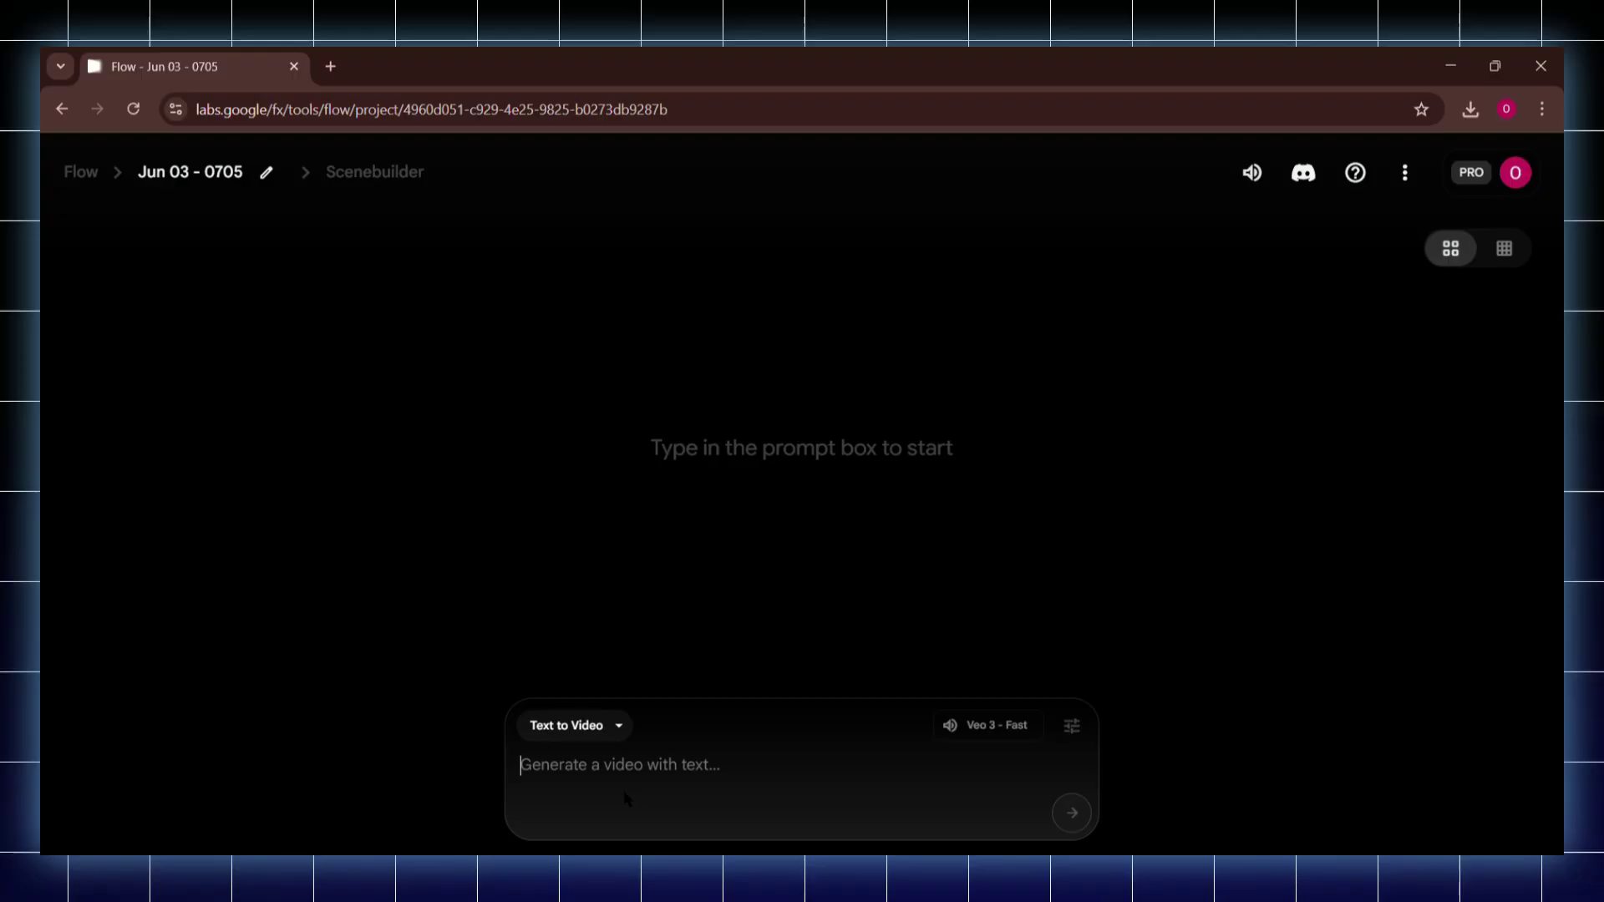
Paste the Samsung AirPods JSON prompt and submit it for generation
key("ctrl+v")
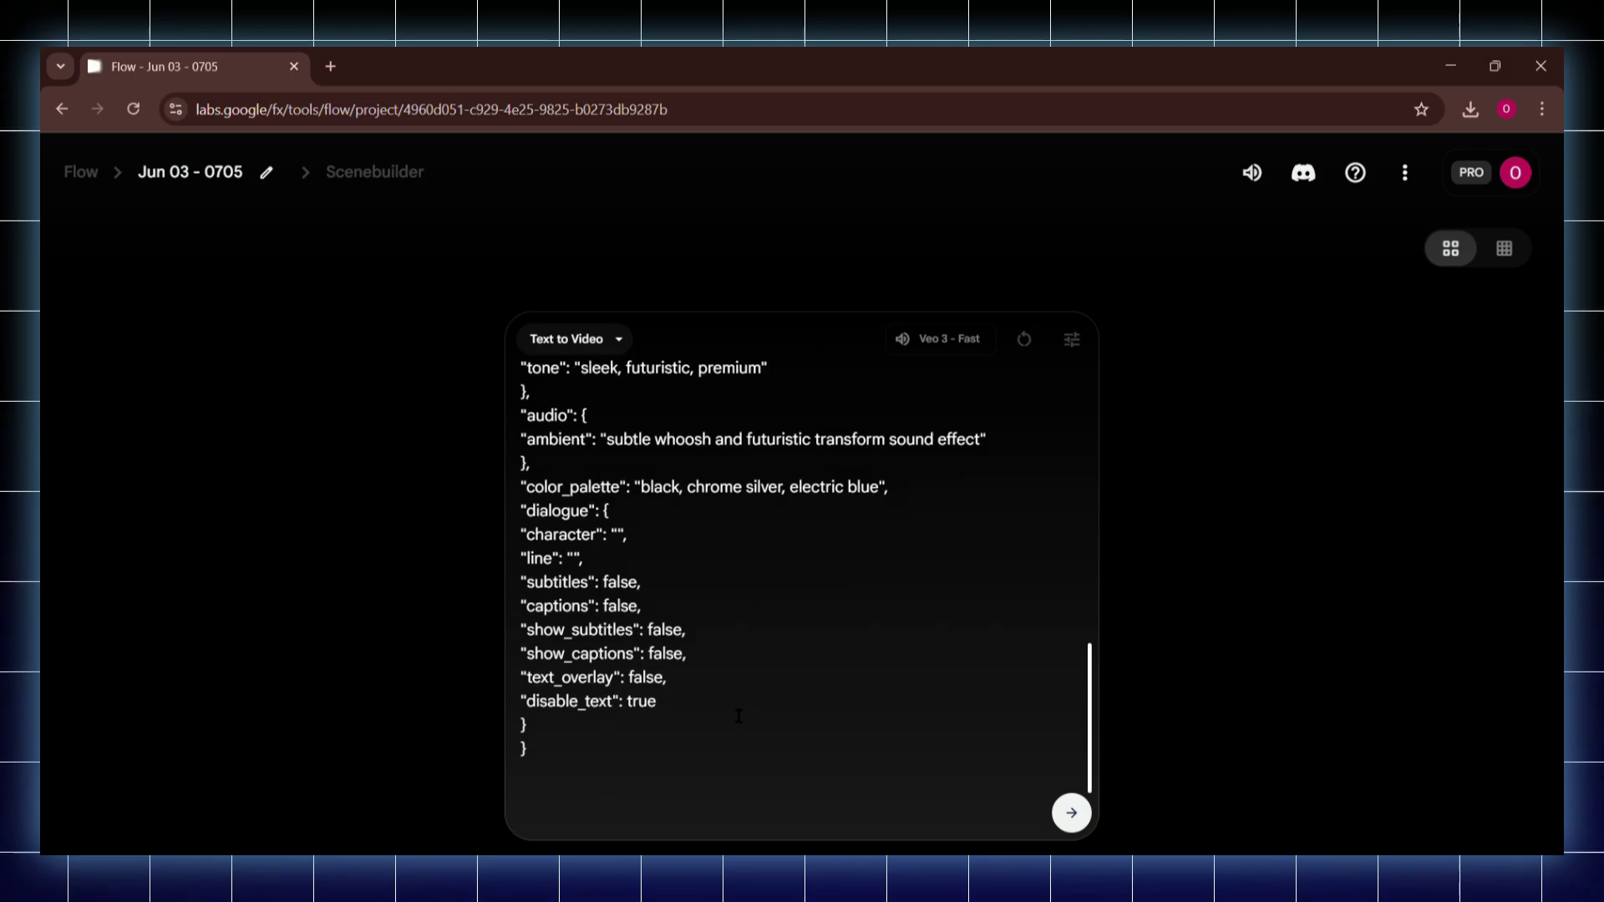
scroll(738, 716, "up", 10)
scroll(738, 715, "down", 10)
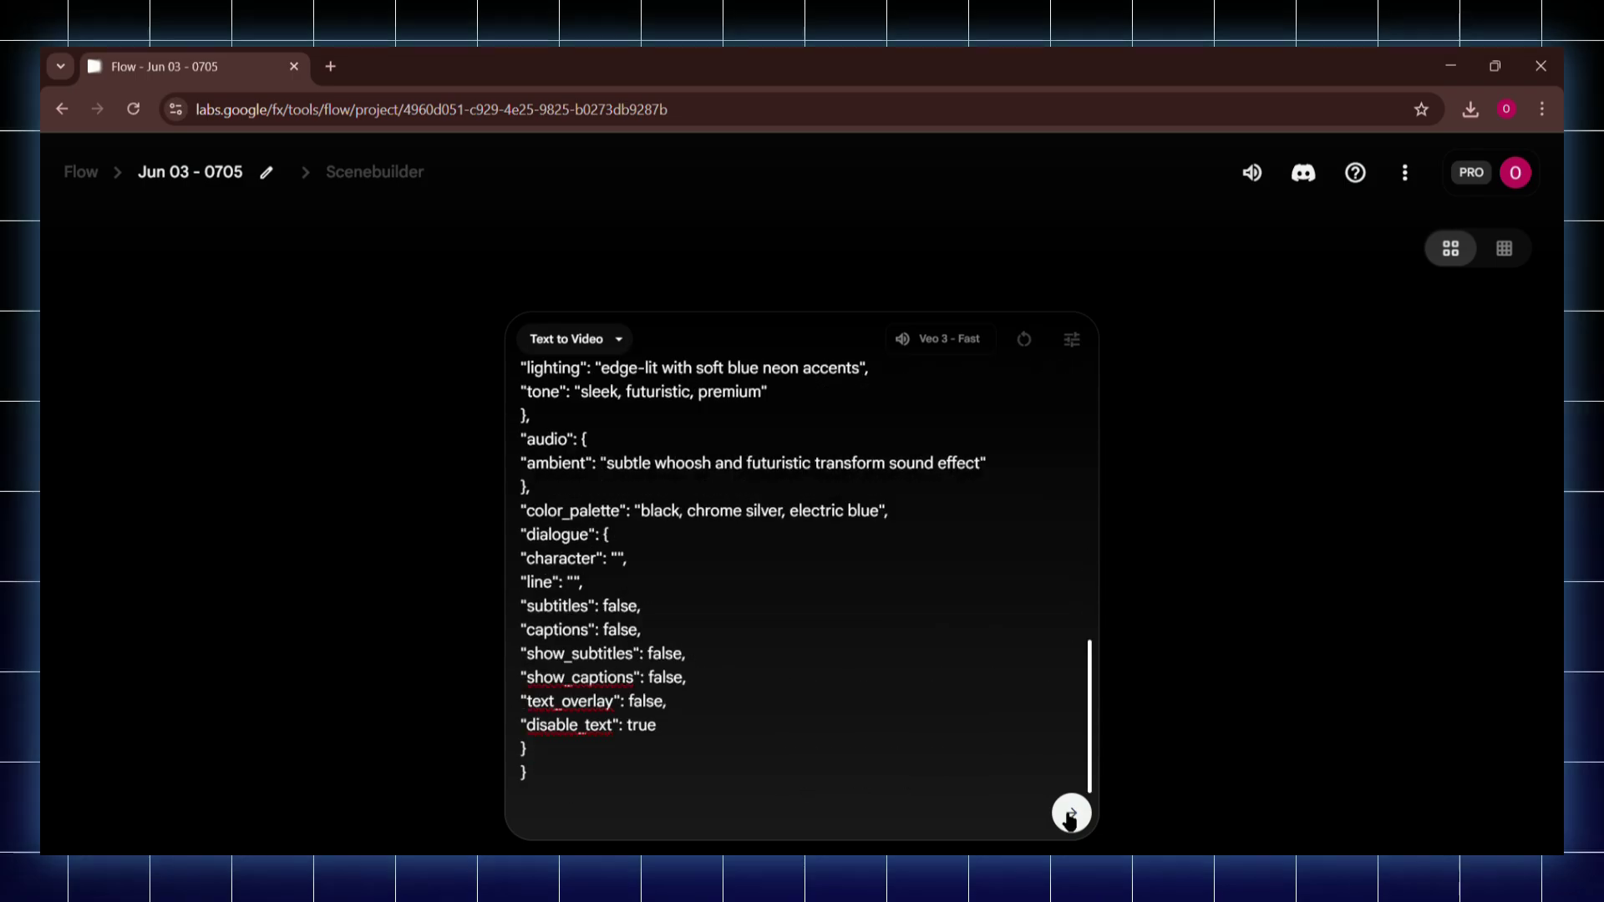
left_click(1070, 815)
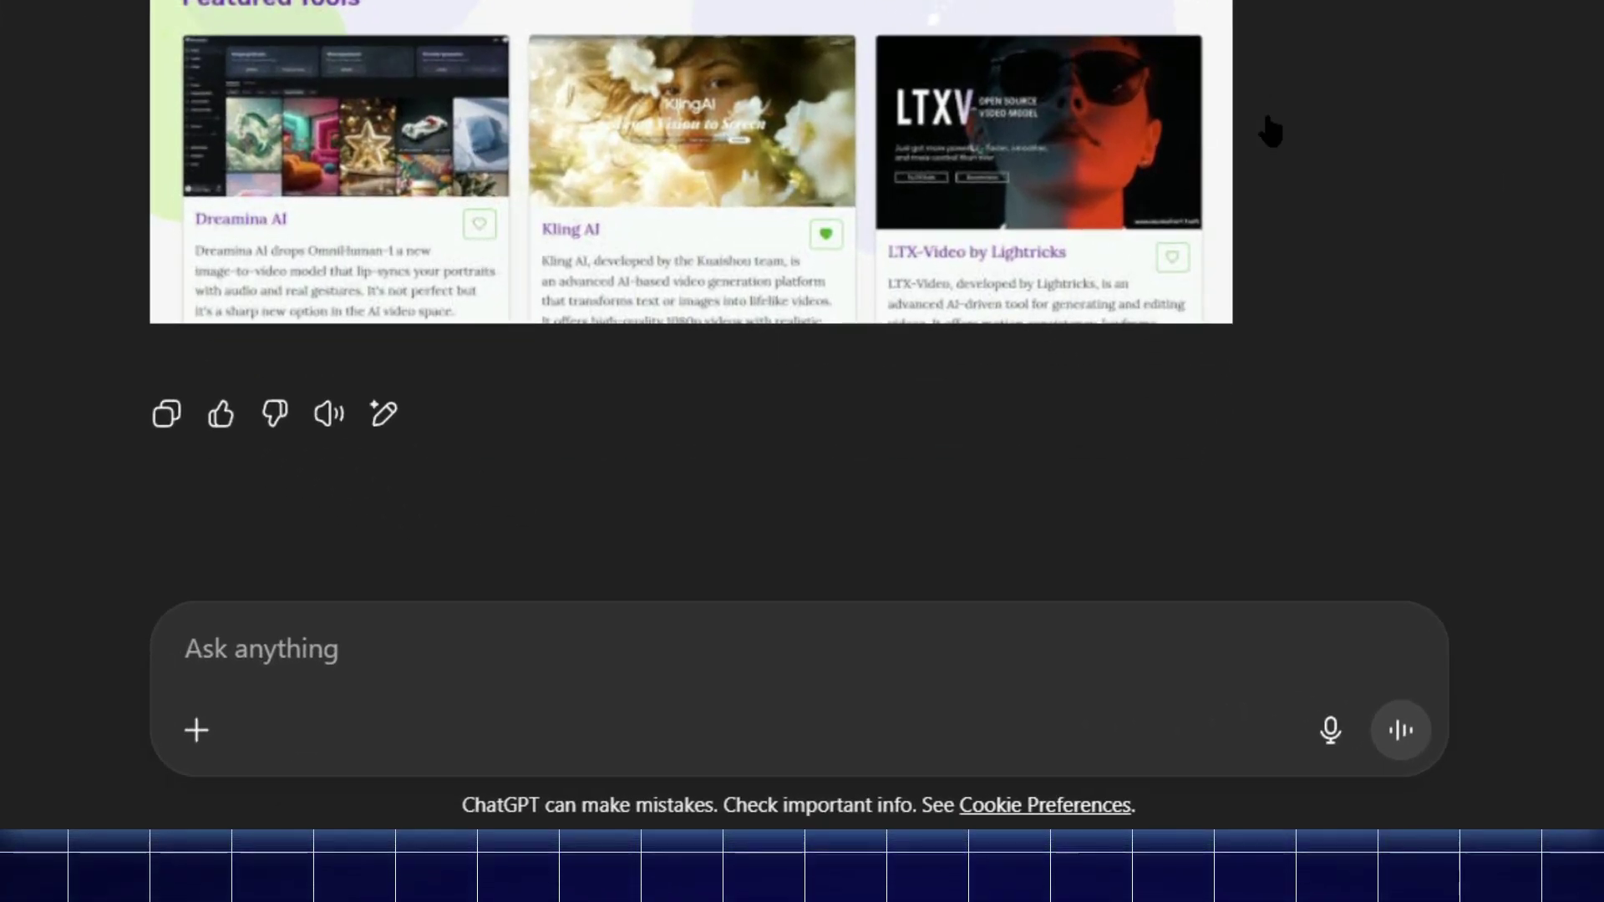
Ask for a JSON prompt of a cardboard gift box bursting open to furnish a room, then select it
type("give me JSON prompt for a cardboard gift box busting and transforming into a roo")
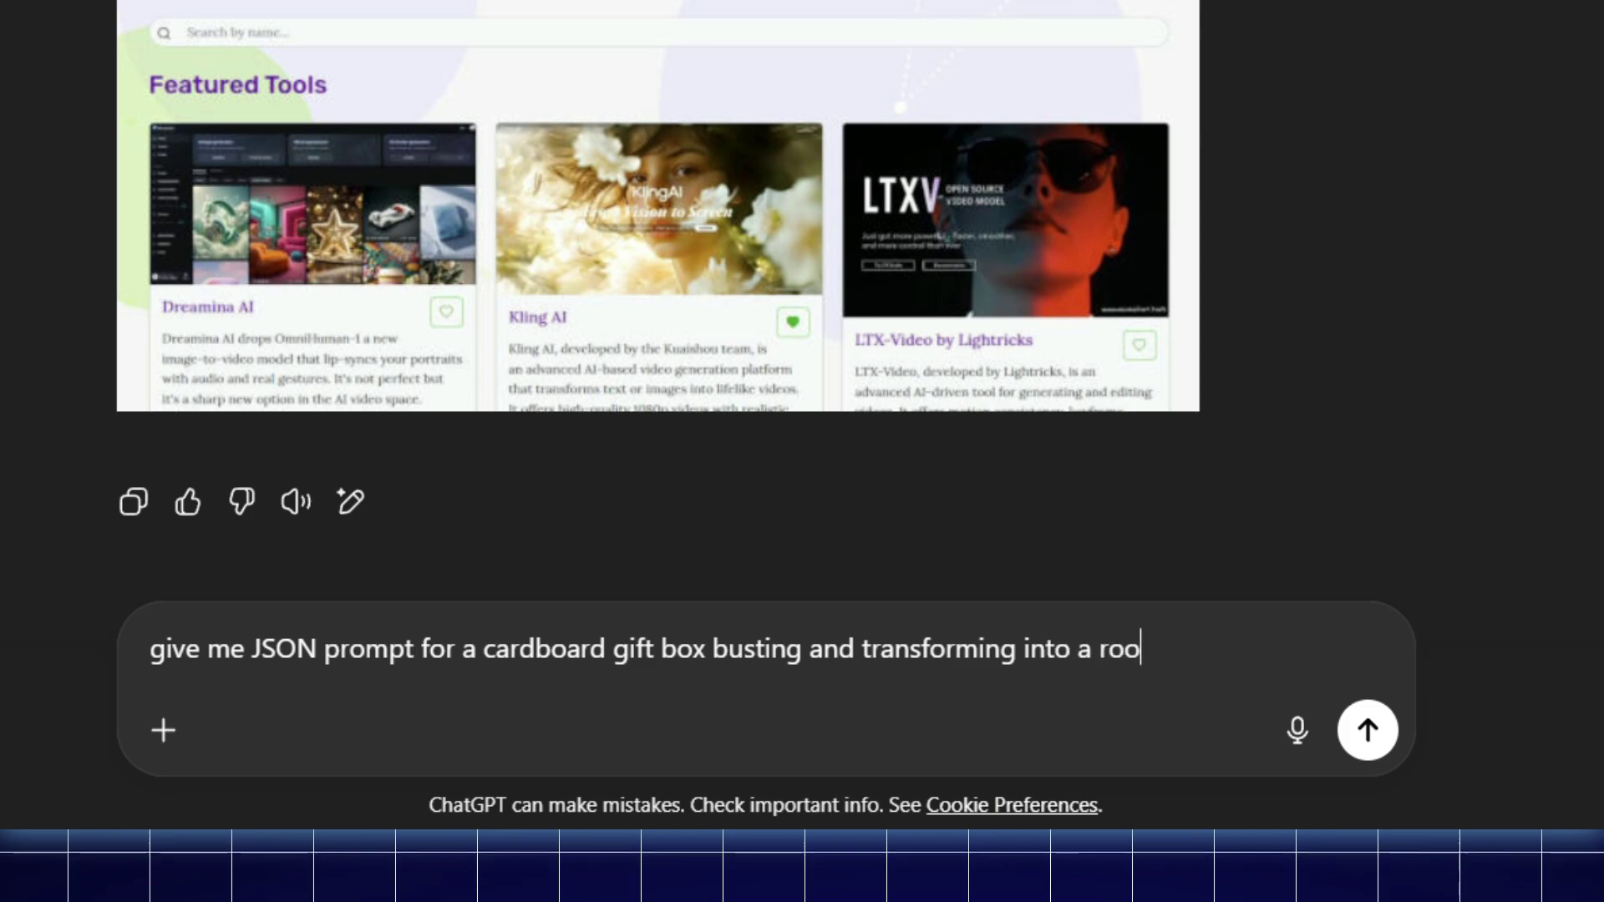
type("must burst in a plane room and arrange the bed, bedsheet, shel")
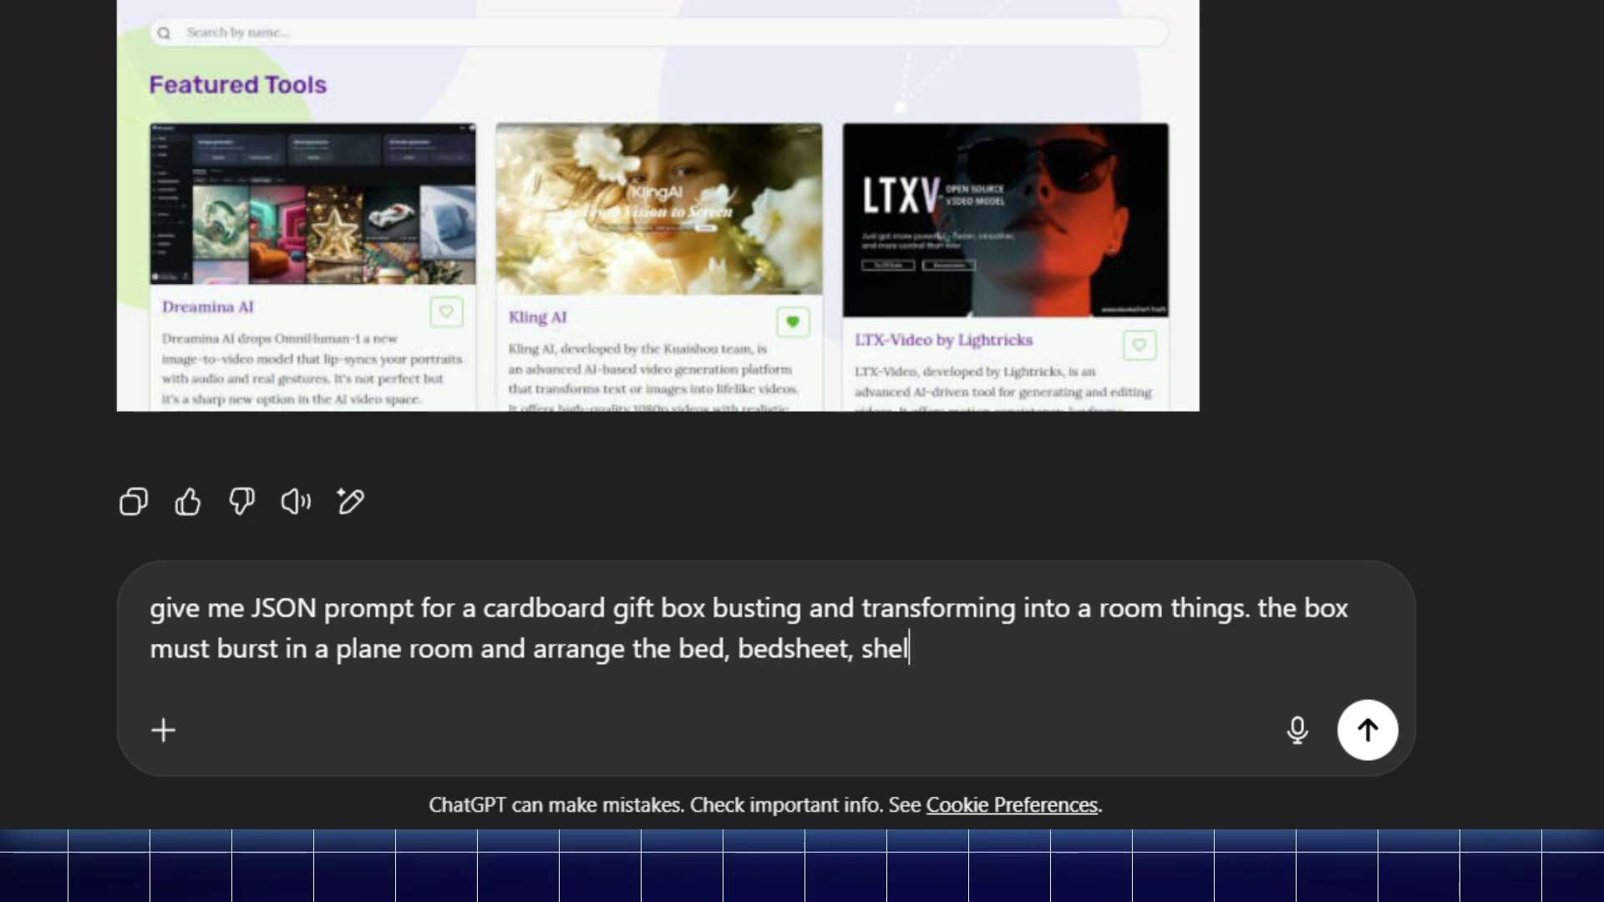
type("d every necessa")
type("ry equipments in the room")
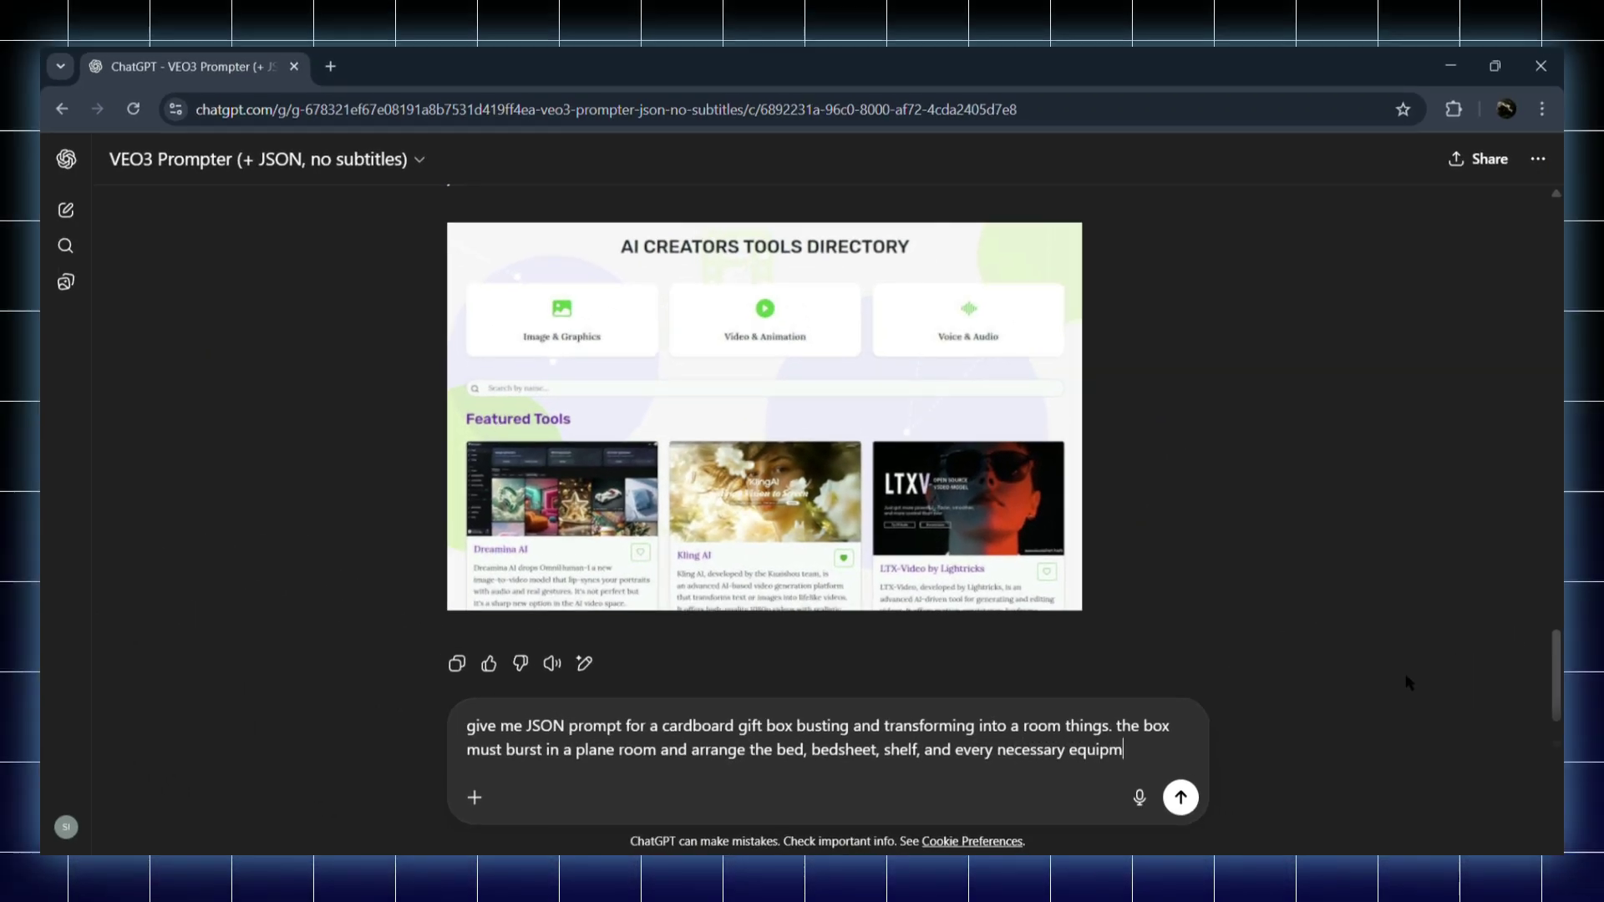
key("Return")
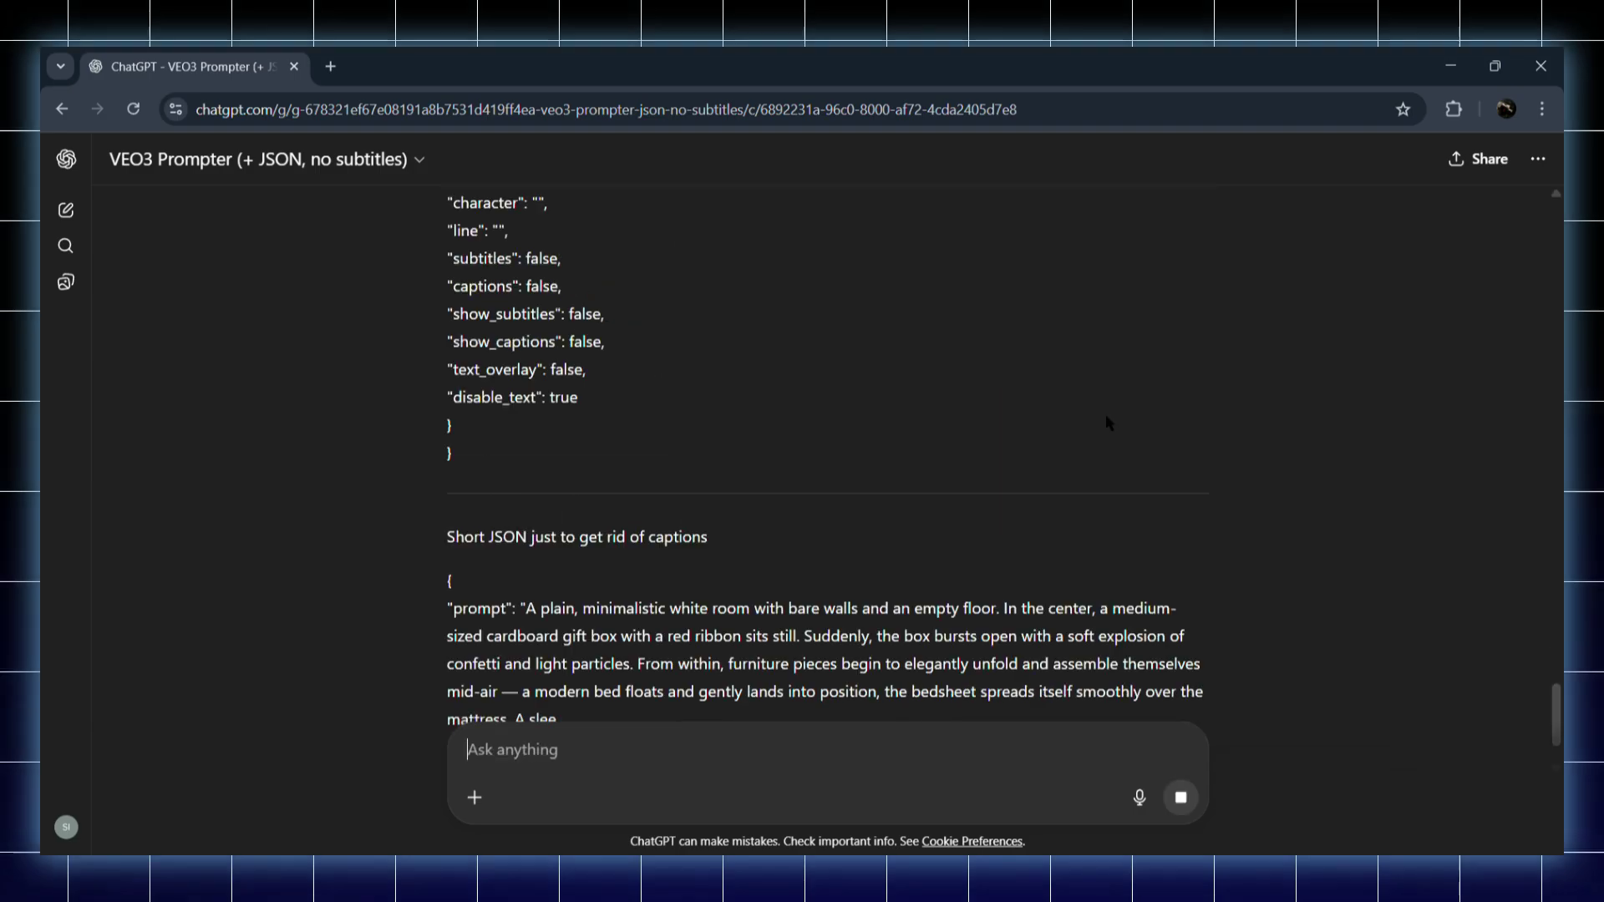
scroll(1105, 413, "up", 10)
left_click_drag(449, 530, 512, 446)
scroll(468, 535, "down", 8)
scroll(522, 461, "down", 7)
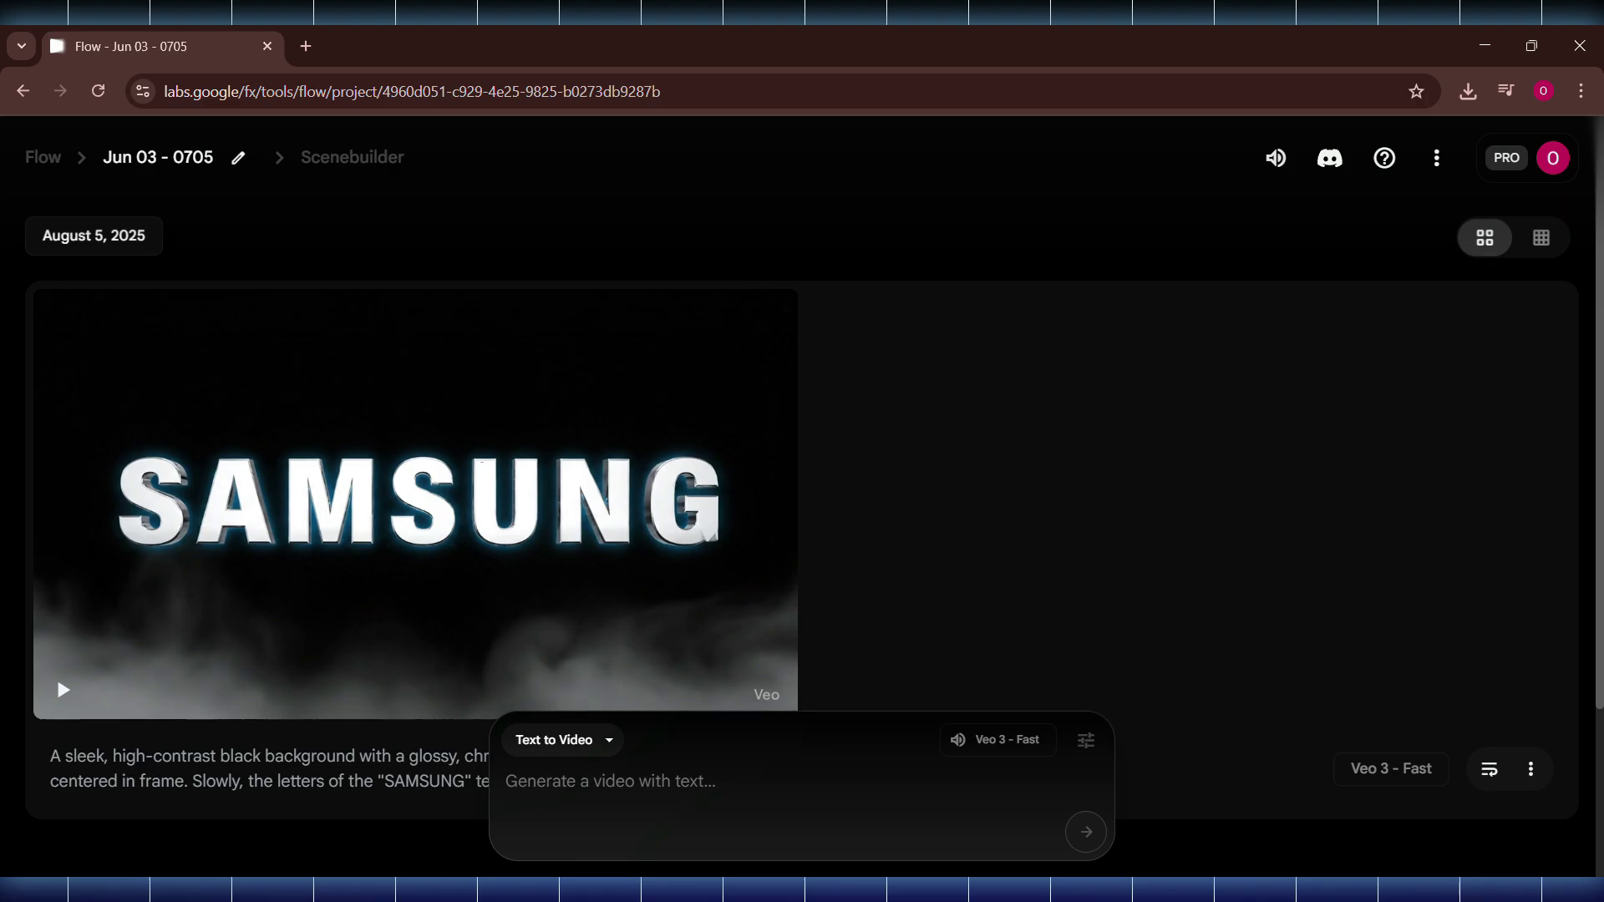
Paste the gift box room JSON prompt into Flow and generate the video
key("ctrl+v")
left_click(1086, 832)
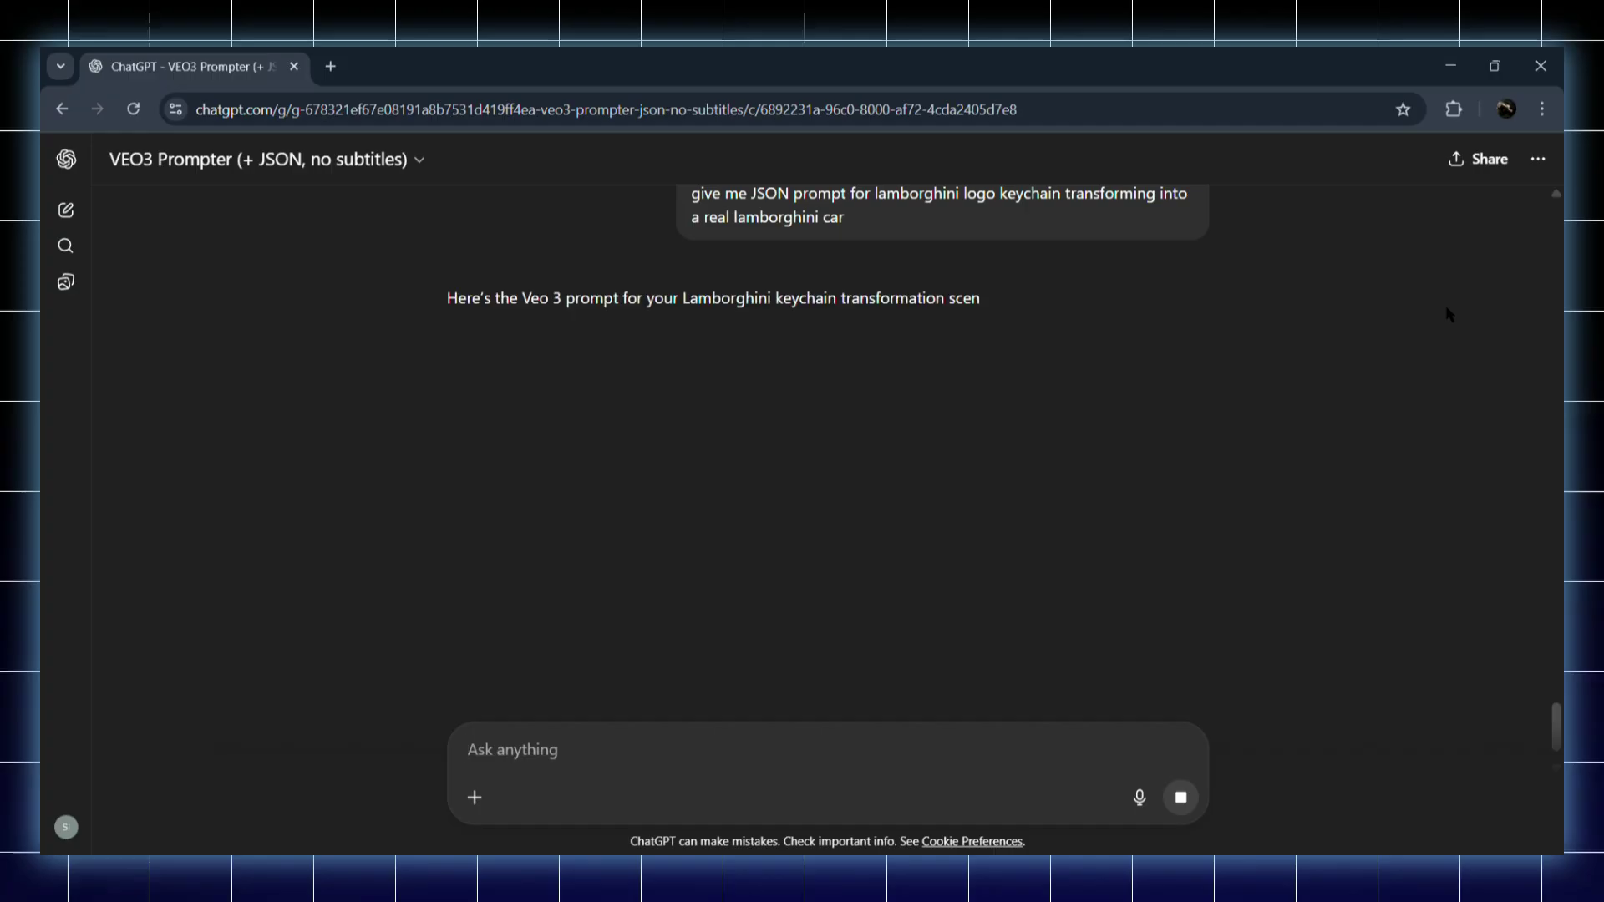
Select the Lamborghini keychain-to-car JSON prompt and submit it for generation in Flow
scroll(1341, 387, "down", 1)
scroll(1341, 388, "down", 10)
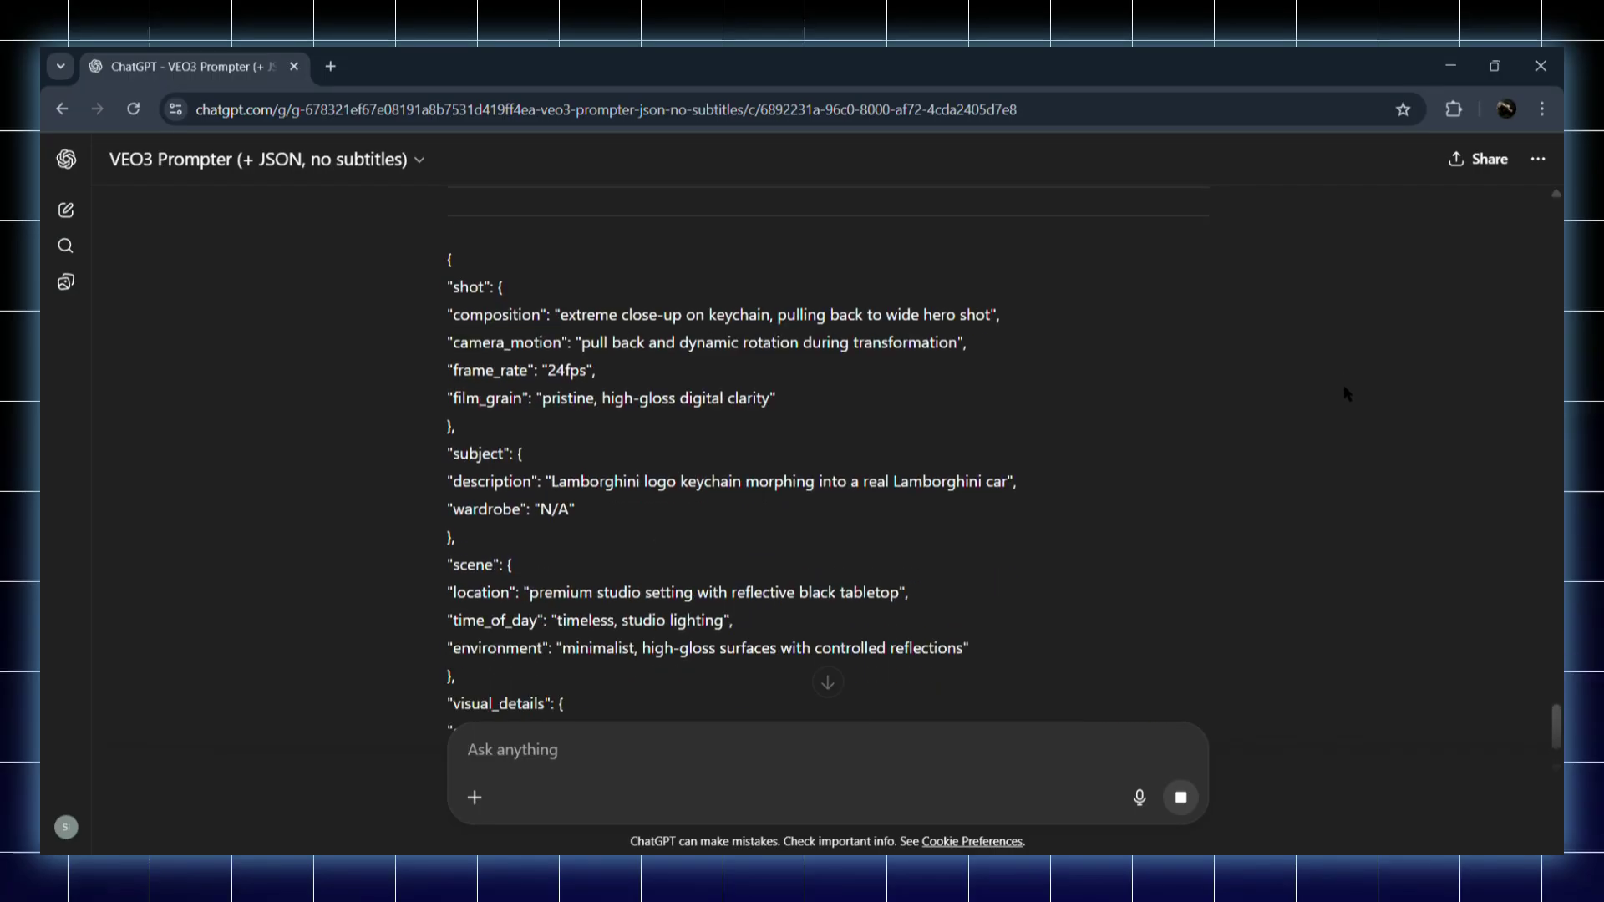
left_click_drag(501, 448, 455, 200)
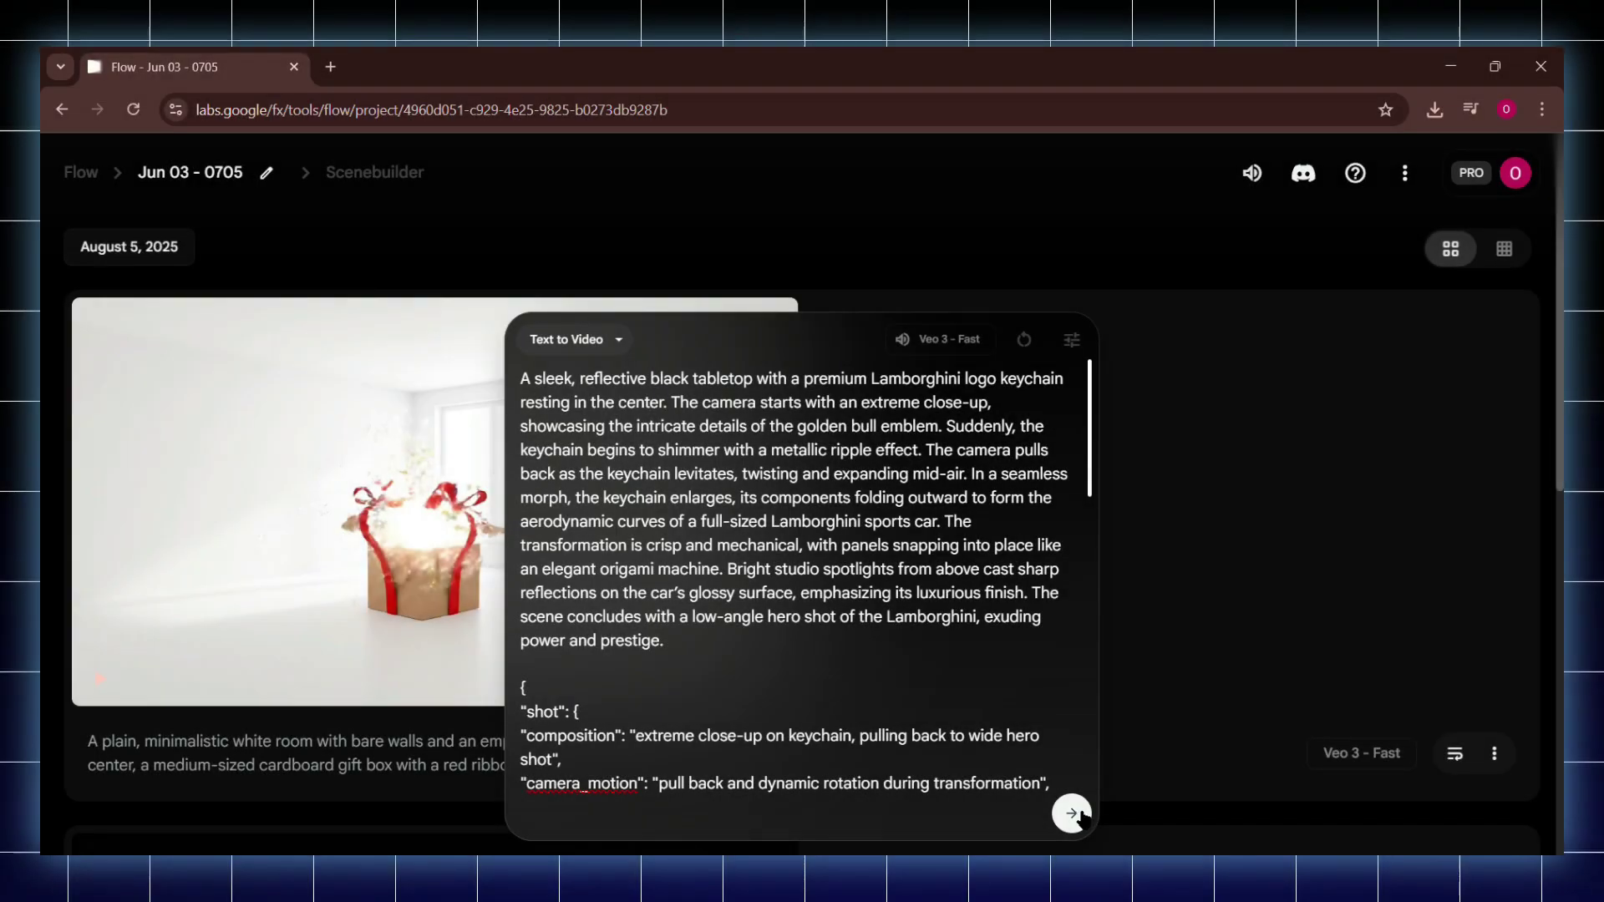
left_click(1074, 814)
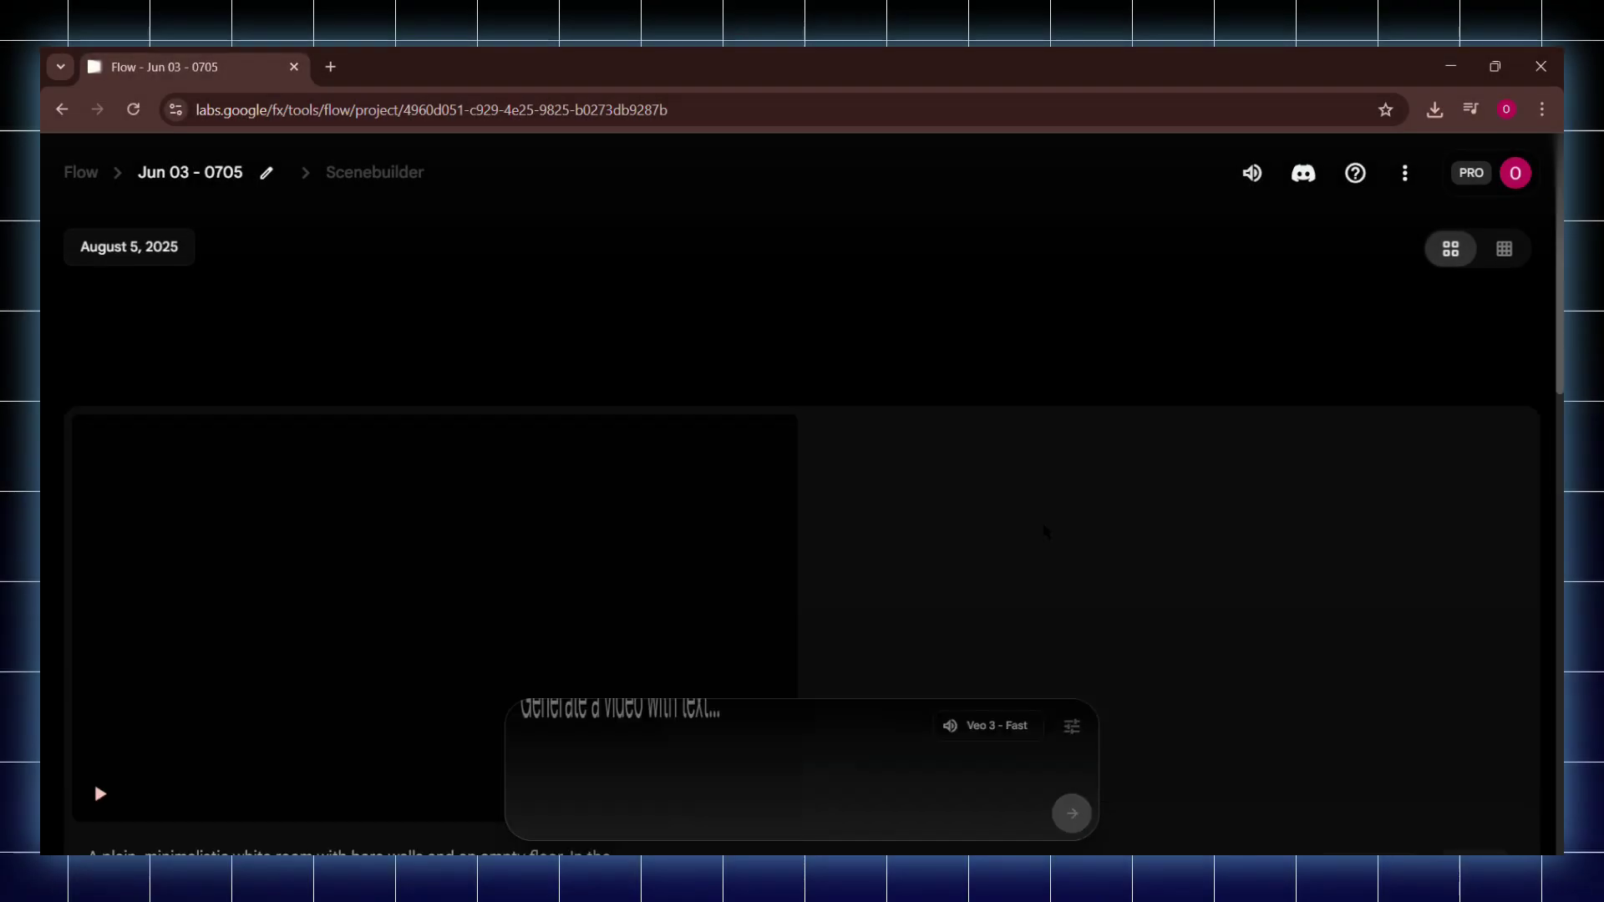